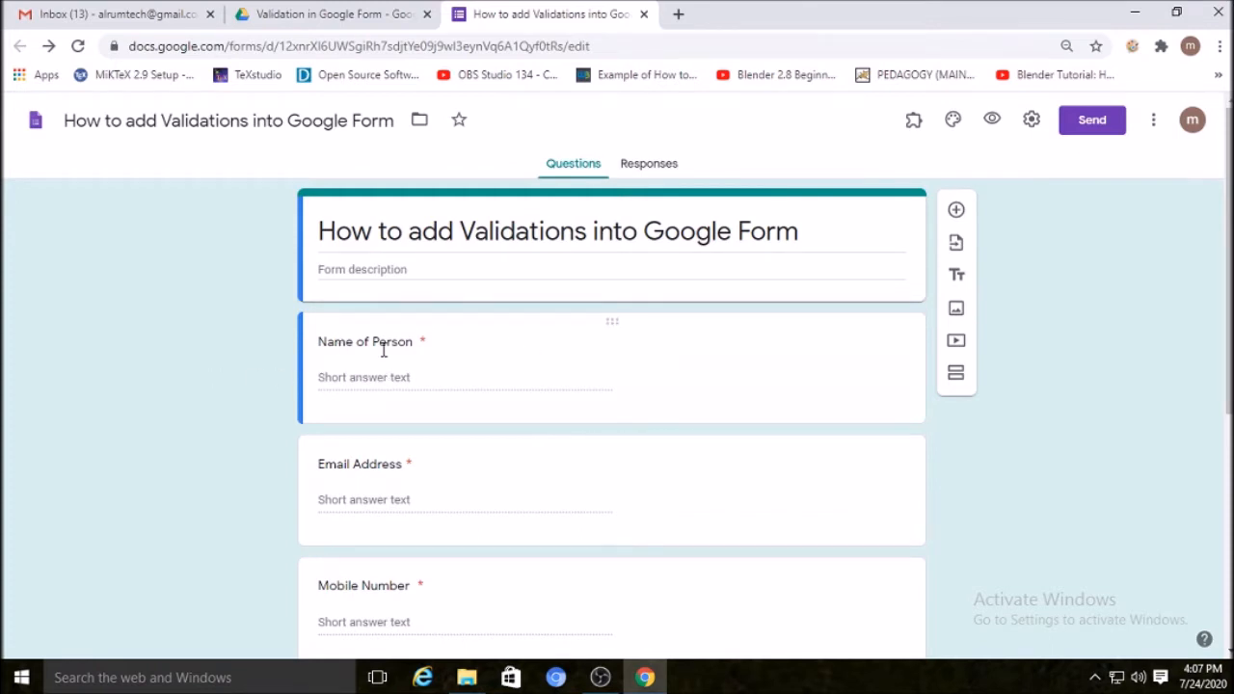
Review the form's questions in the editor and in the respondent preview.
scroll(545, 431, "down", 2)
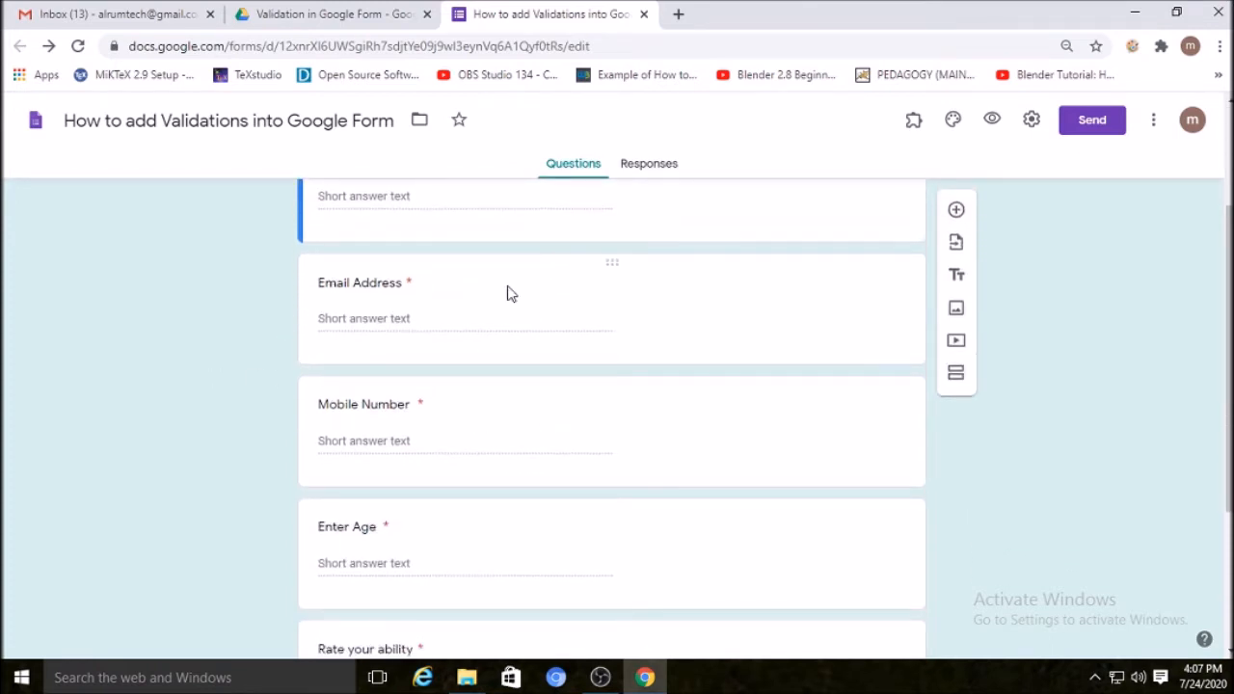
scroll(471, 442, "down", 1)
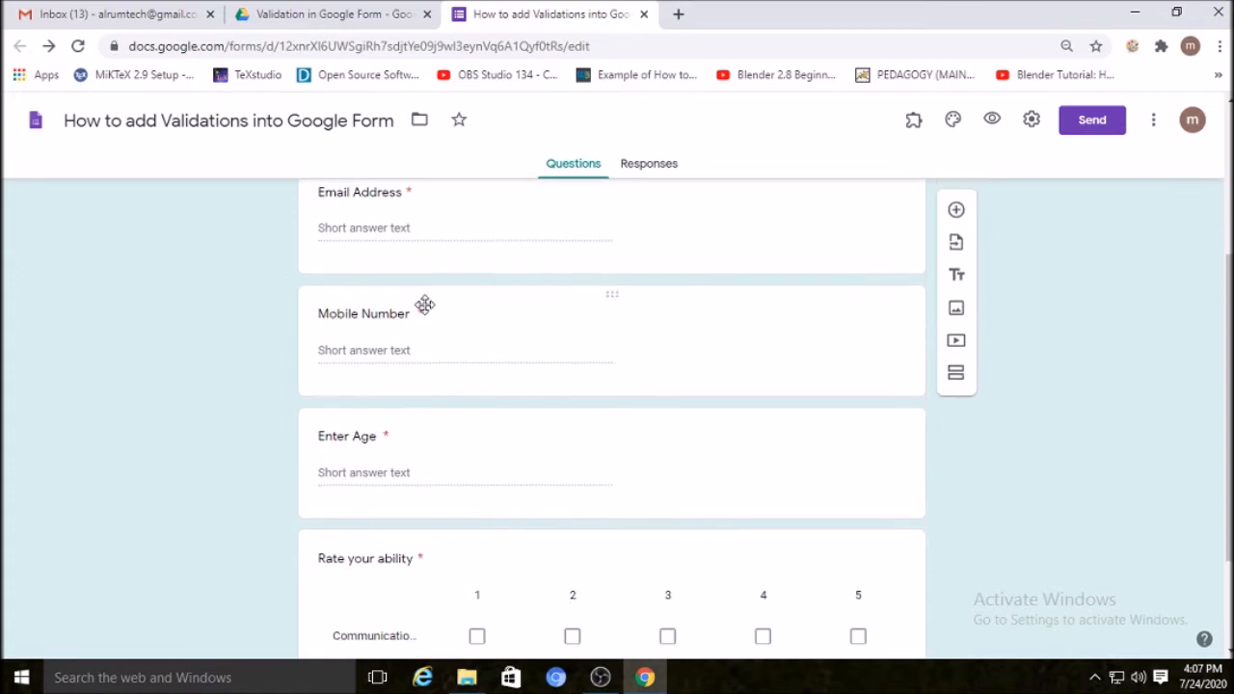
scroll(482, 366, "down", 2)
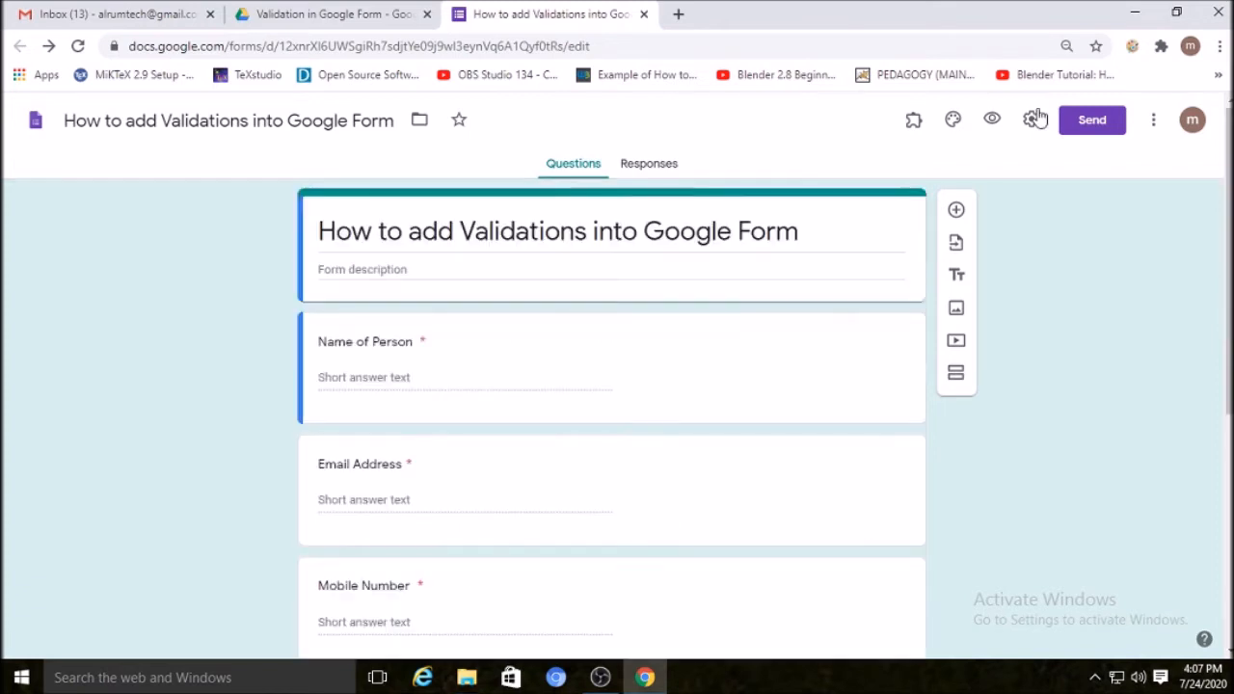
left_click(992, 118)
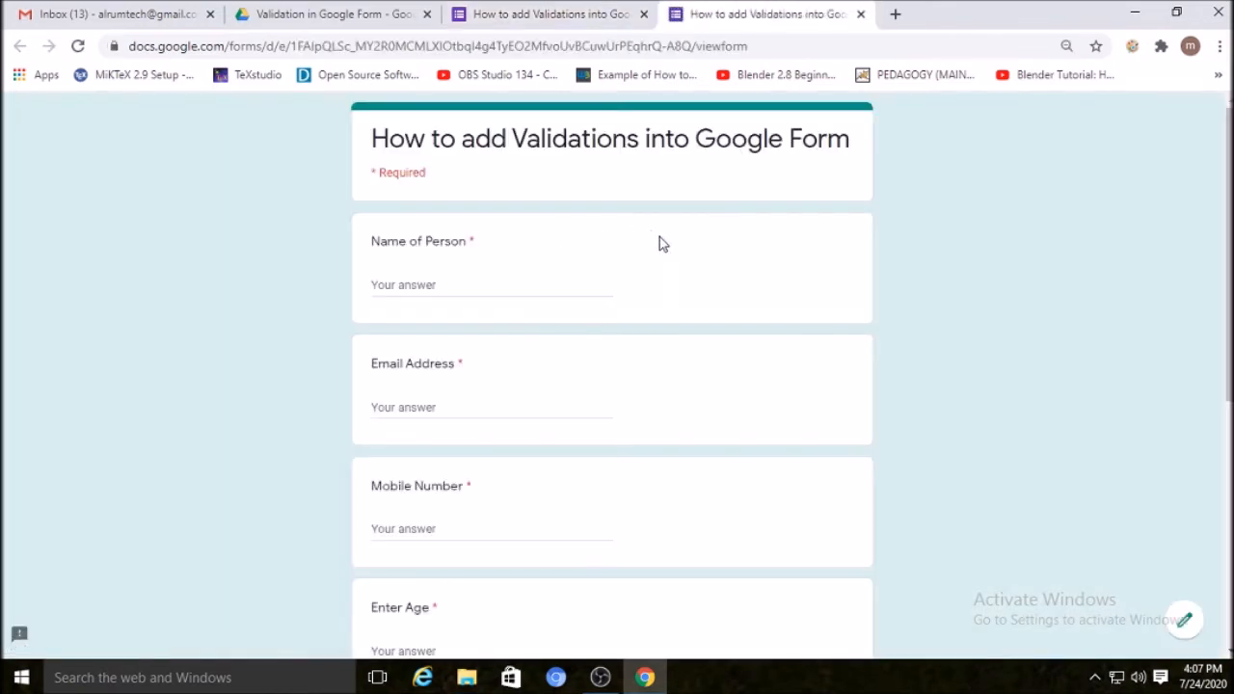
scroll(677, 293, "down", 5)
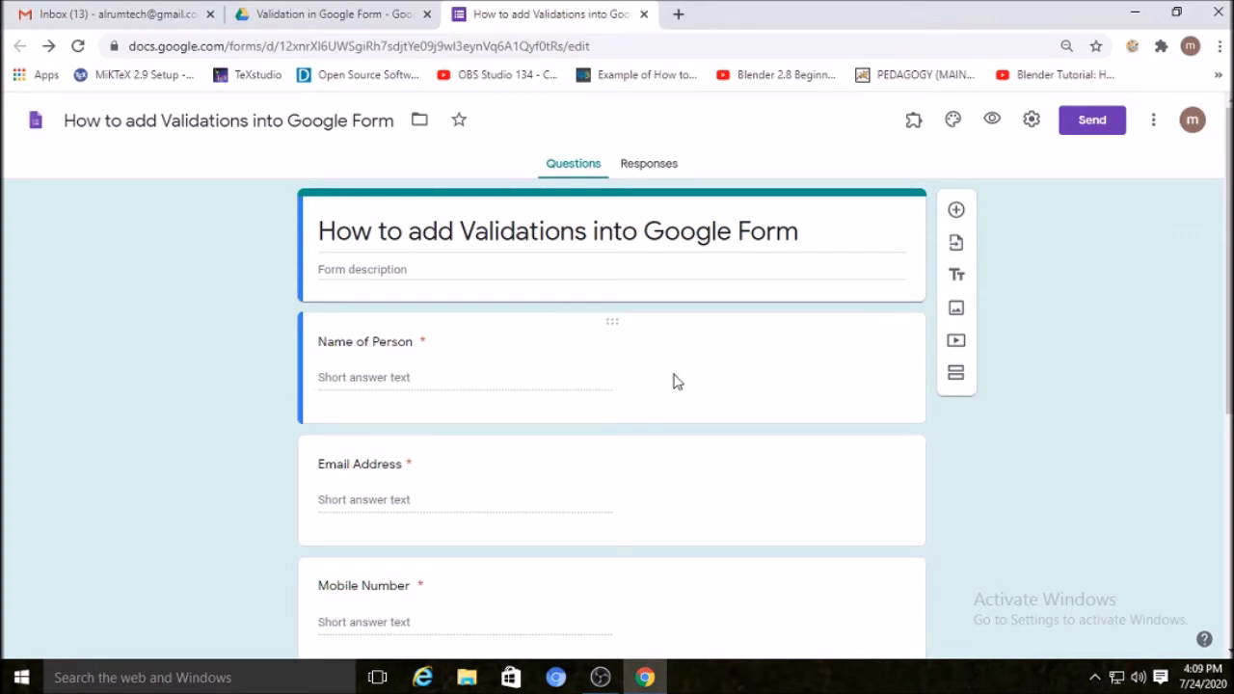
Add response validation to the Name of Person question and set its rule type to Length.
left_click(661, 342)
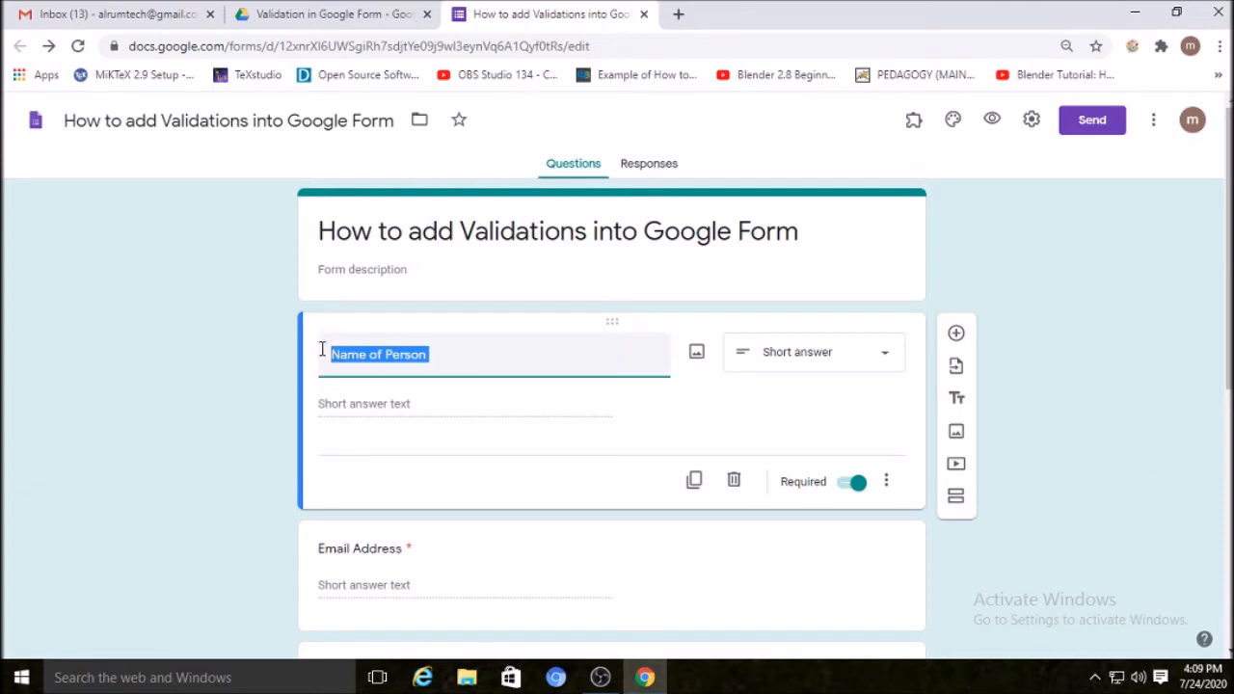
left_click(887, 483)
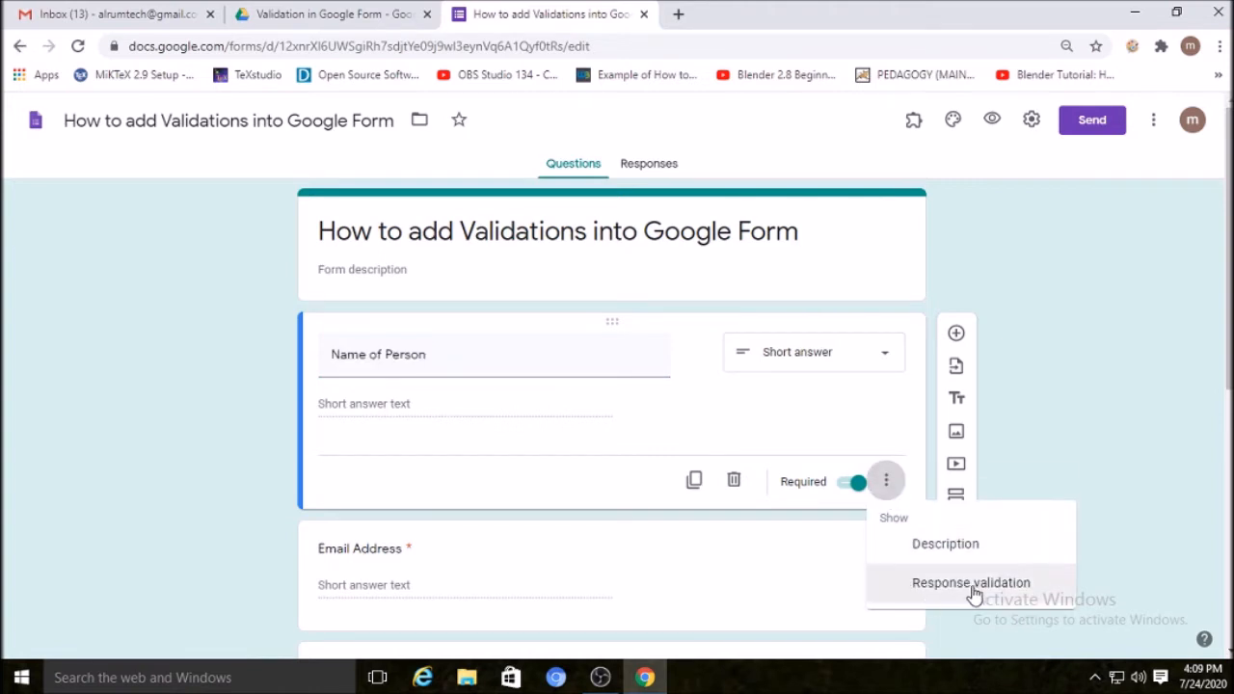
left_click(941, 590)
left_click(435, 460)
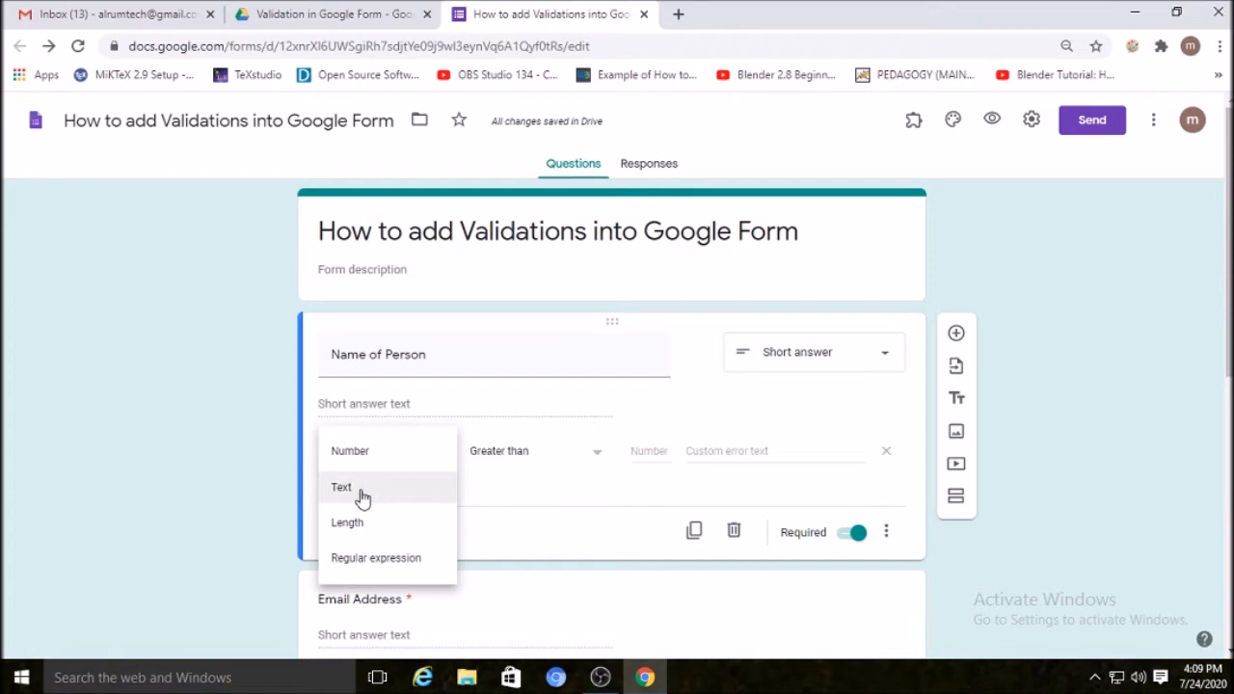
left_click(537, 507)
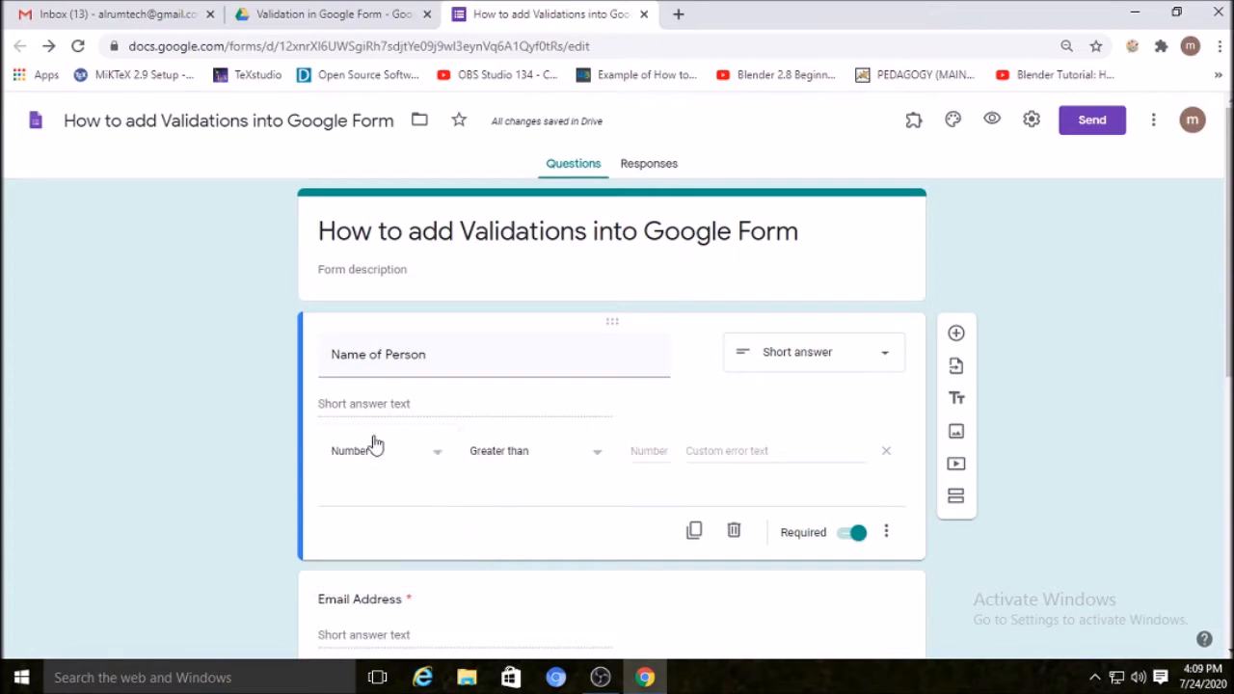
left_click(436, 461)
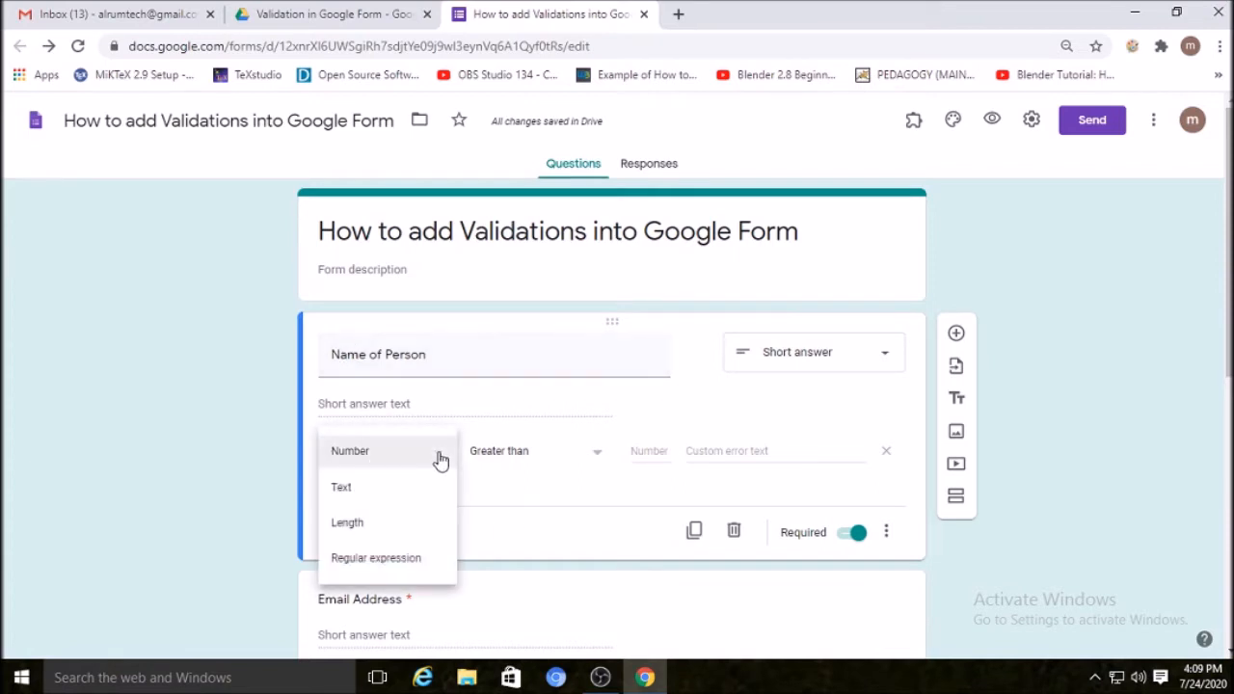
left_click(362, 528)
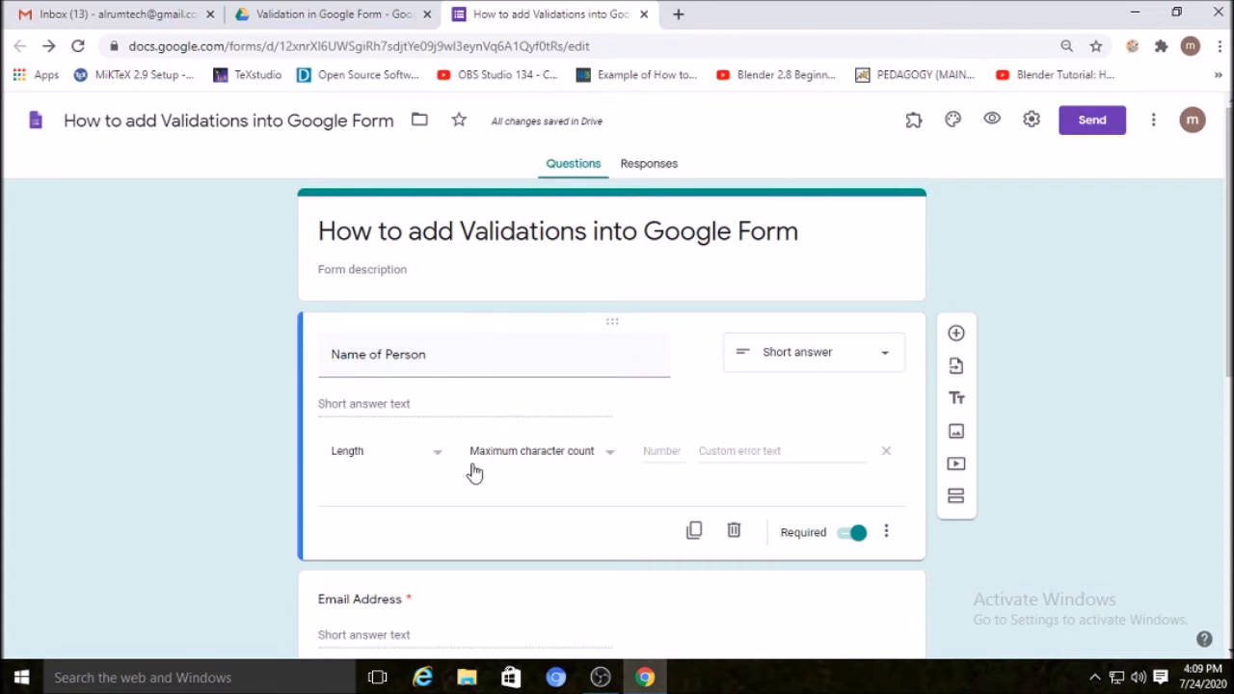
Limit the Name of Person answer to a maximum character count of 40.
left_click(603, 463)
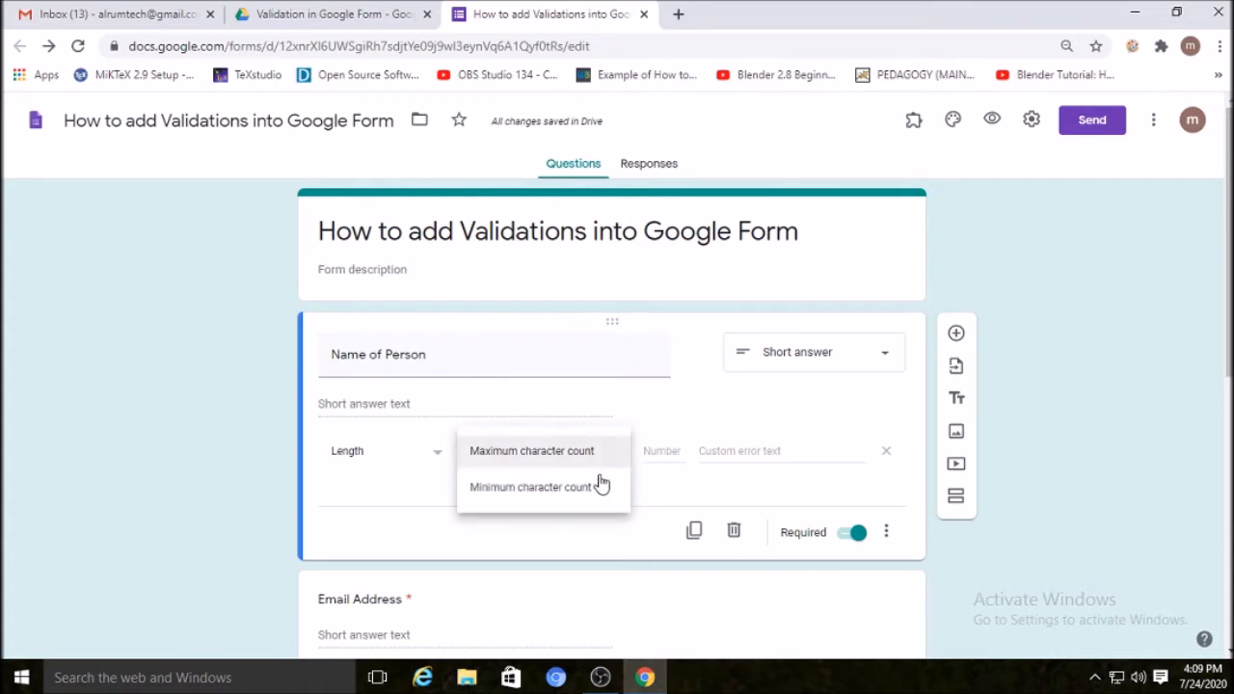
left_click(506, 503)
left_click(620, 468)
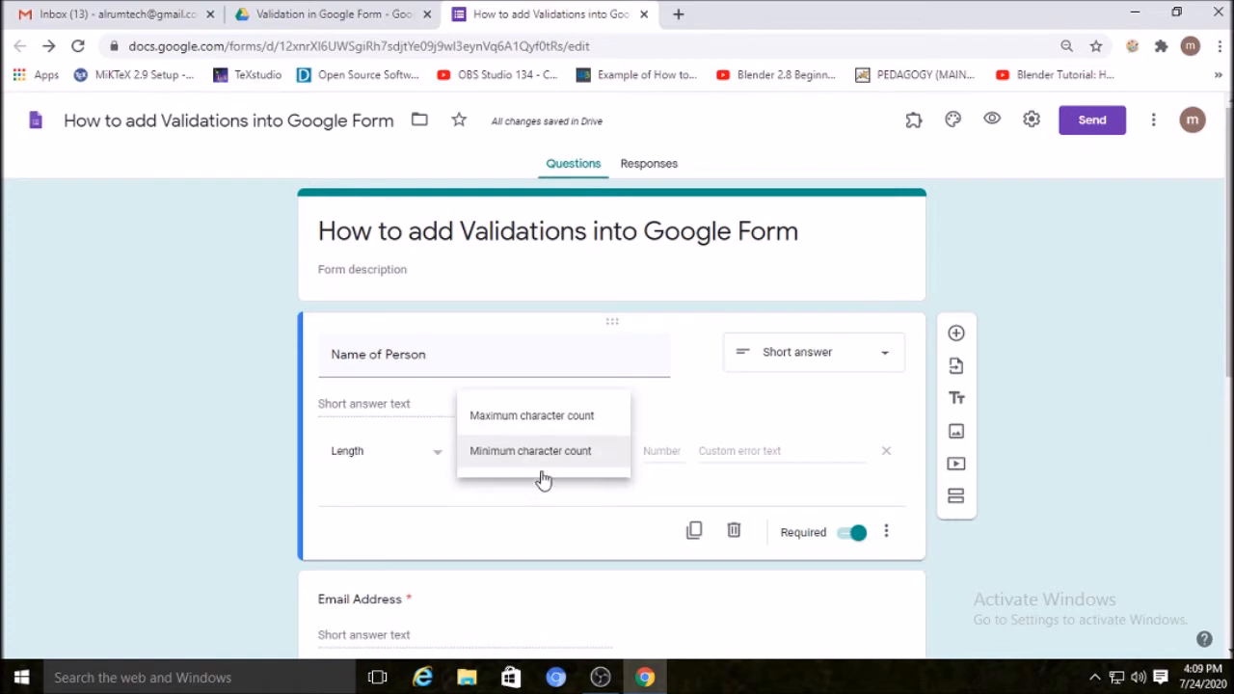
left_click(537, 429)
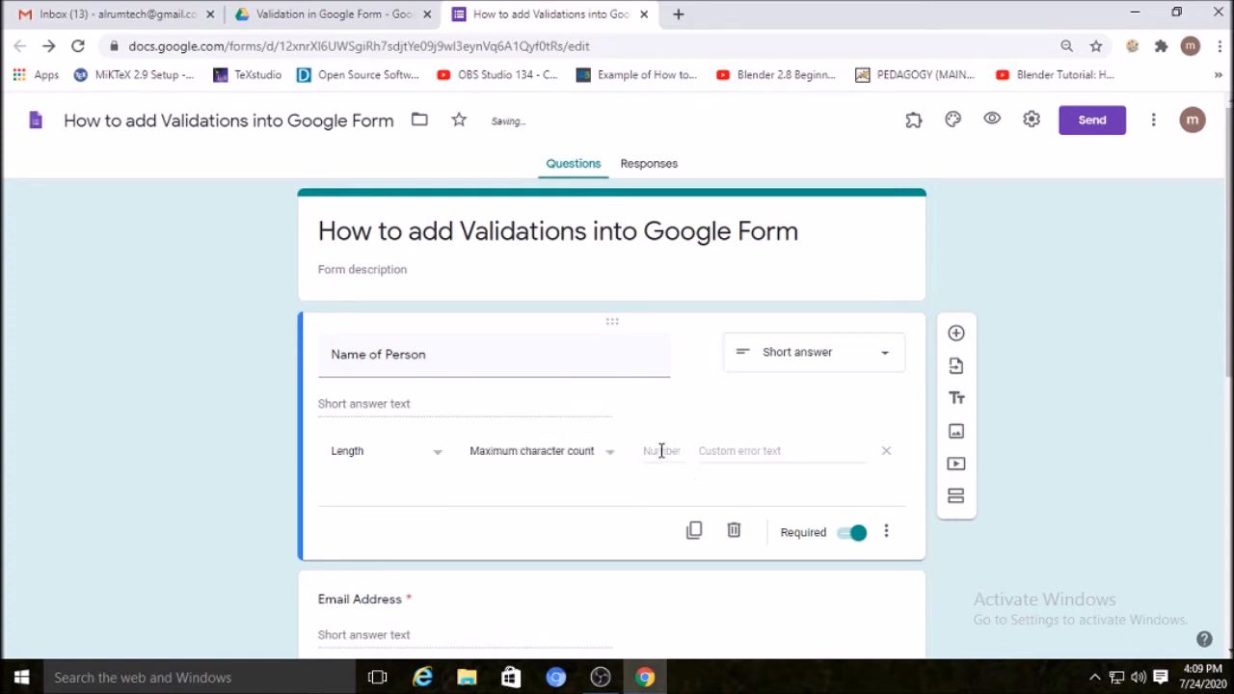
type("40")
left_click(1096, 411)
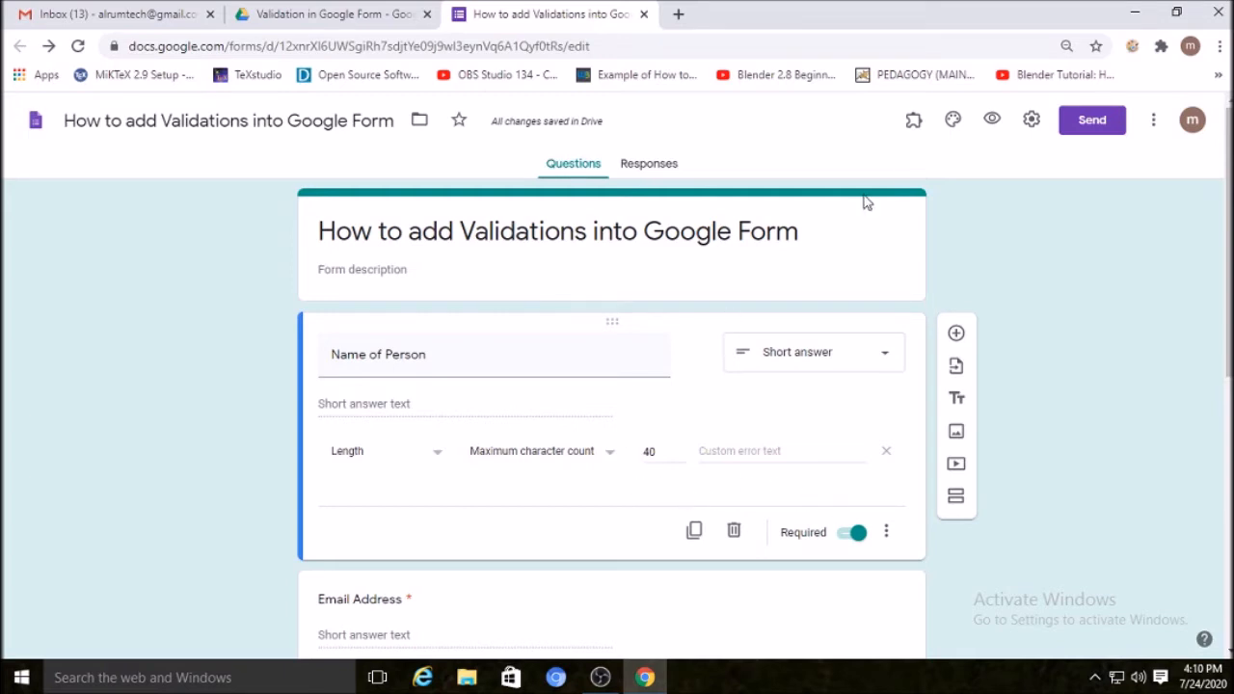
Preview the form and test the Name of Person field with random text longer than 40 characters.
left_click(993, 120)
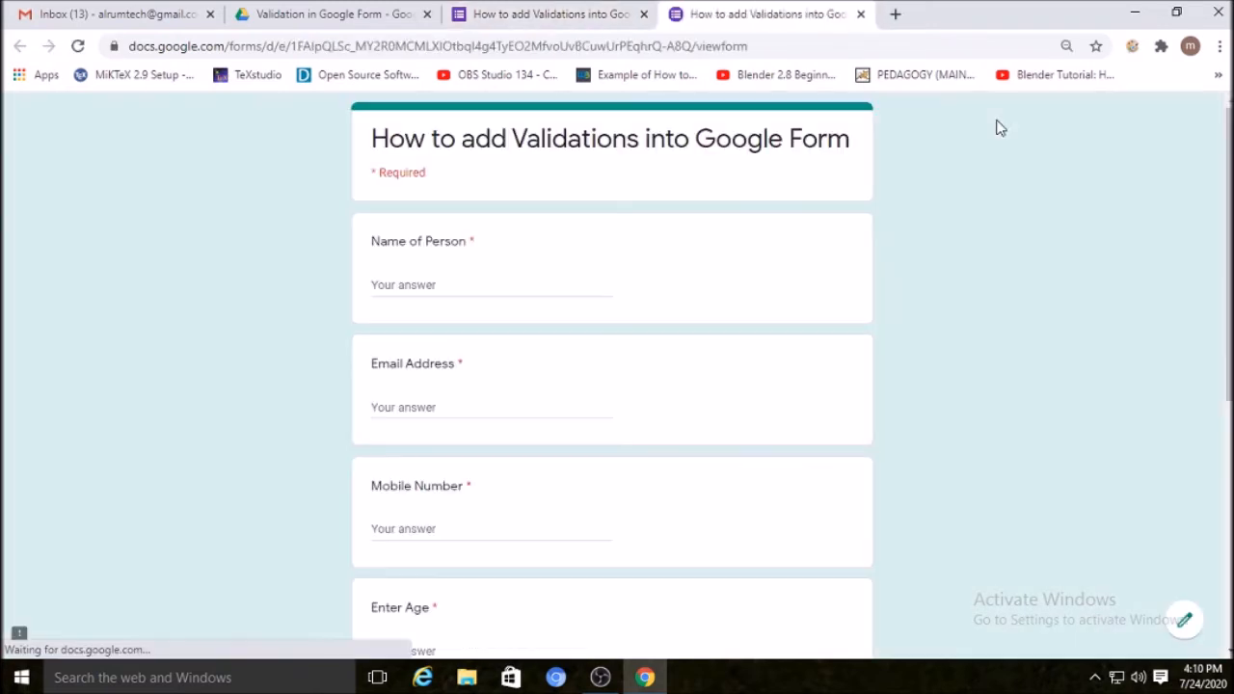
left_click(414, 284)
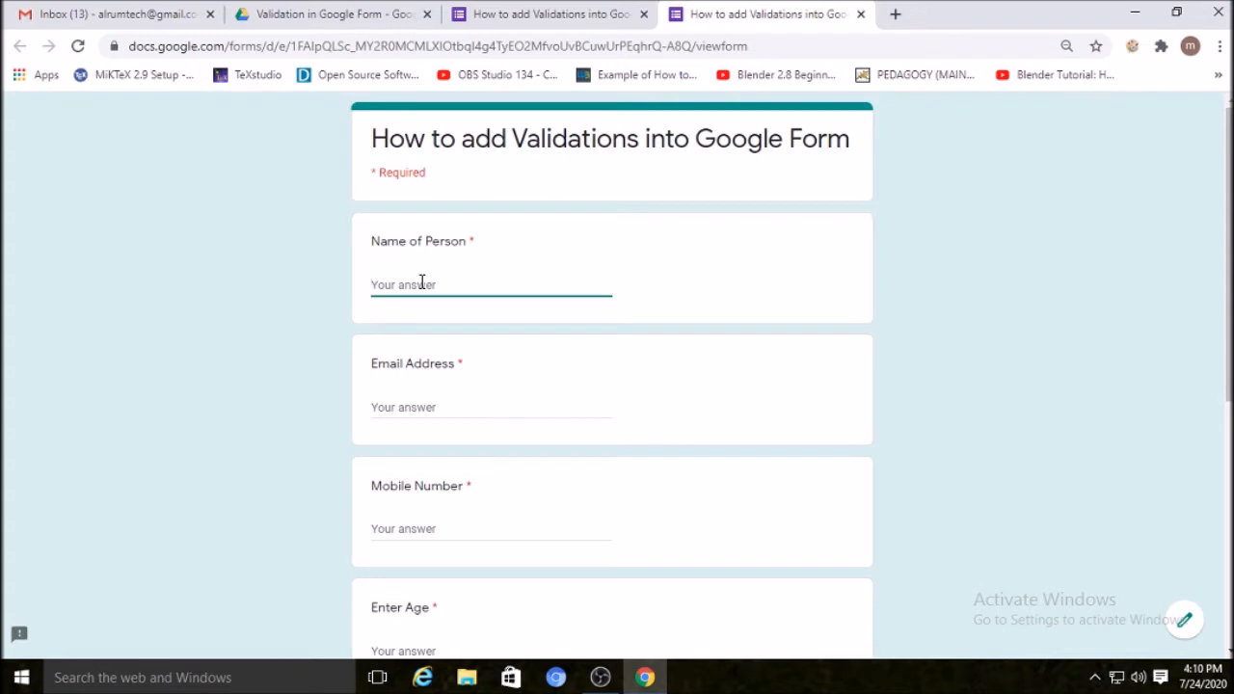
type("s")
type("ham shdashdashDASdhasjlDHLAhas")
type("DHASJDHASJKDHAdh")
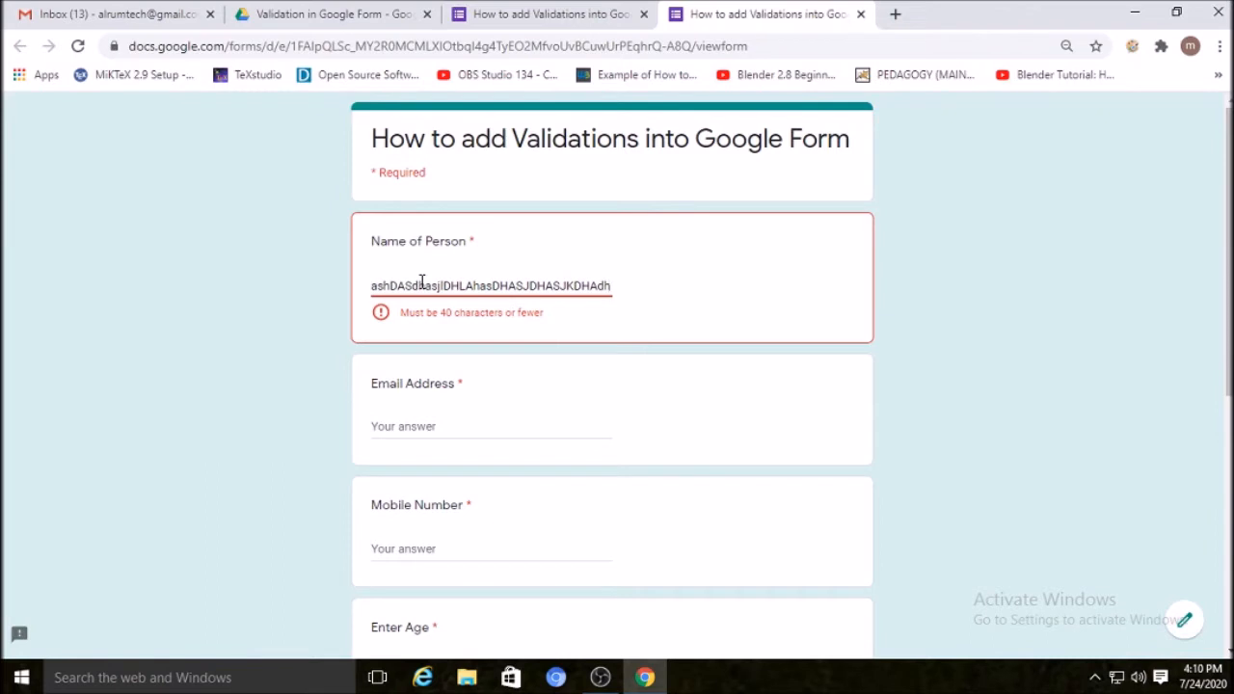
Clear the test answer from Name of Person and close the preview, discarding the entries.
key("ctrl+a")
key("BackSpace")
key("BackSpace")
key("BackSpace")
key("BackSpace")
key("BackSpace")
key("BackSpace")
key("BackSpace")
key("BackSpace")
key("BackSpace")
key("BackSpace")
key("BackSpace")
key("BackSpace")
key("BackSpace")
key("BackSpace")
key("BackSpace")
key("BackSpace")
key("BackSpace")
key("BackSpace")
key("BackSpace")
key("BackSpace")
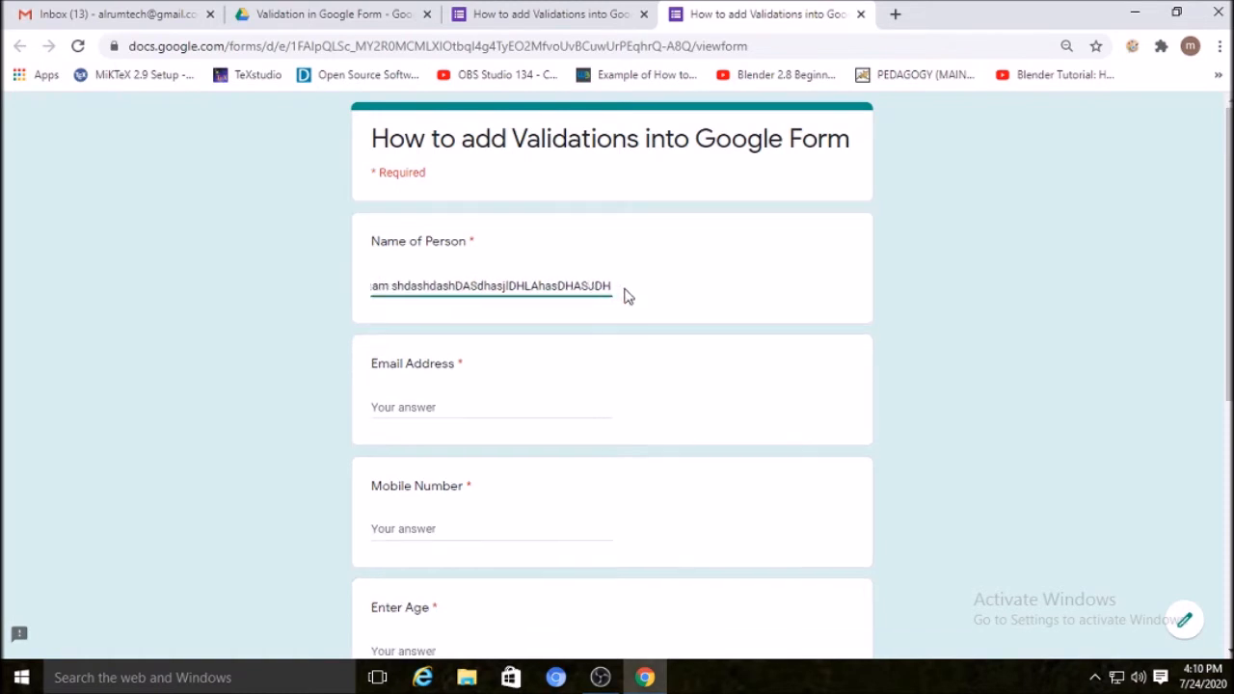
key("BackSpace")
key("BackSpace")
key("BackSpace")
key("BackSpace")
key("BackSpace")
key("BackSpace")
key("BackSpace")
key("BackSpace")
key("BackSpace")
key("BackSpace")
key("BackSpace")
key("BackSpace")
key("BackSpace")
key("BackSpace")
key("BackSpace")
key("BackSpace")
key("BackSpace")
key("BackSpace")
key("BackSpace")
key("BackSpace")
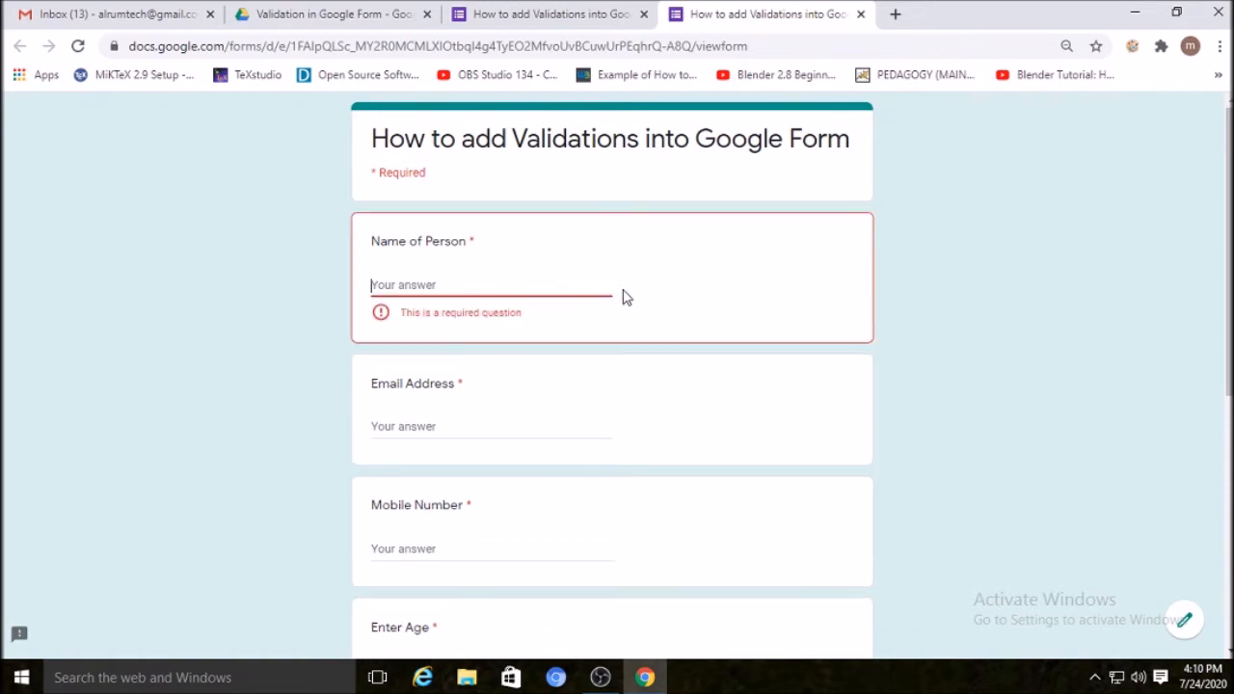
left_click(860, 14)
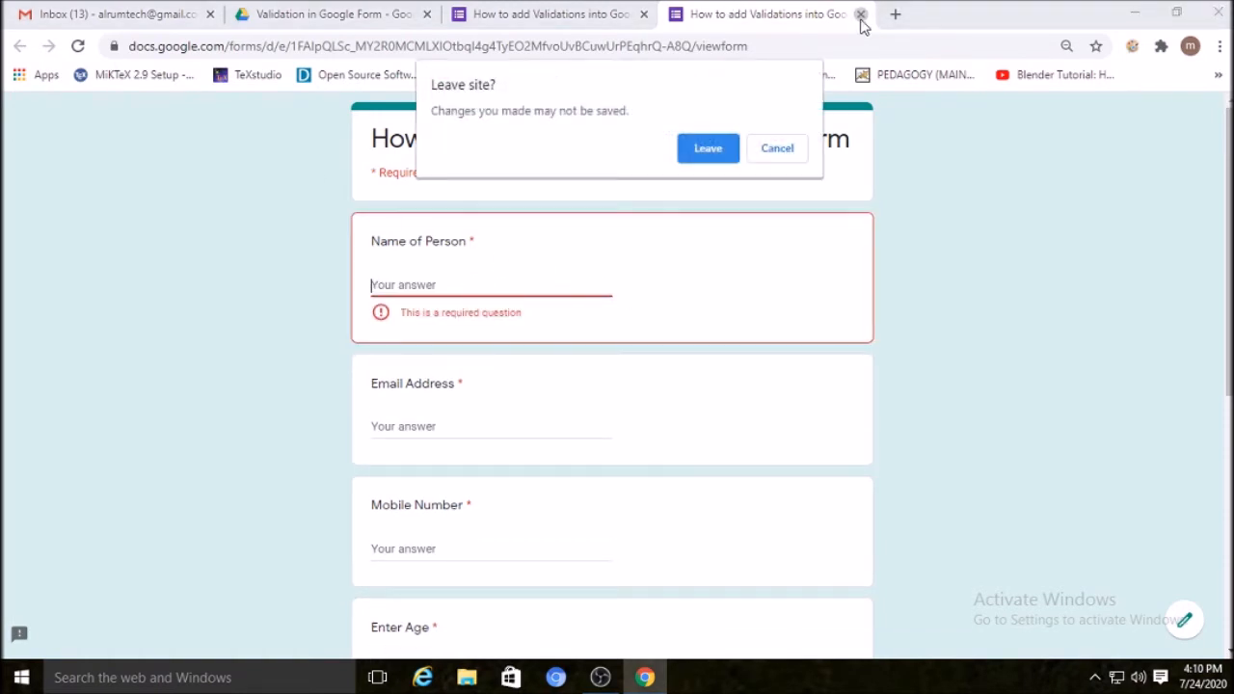
left_click(727, 154)
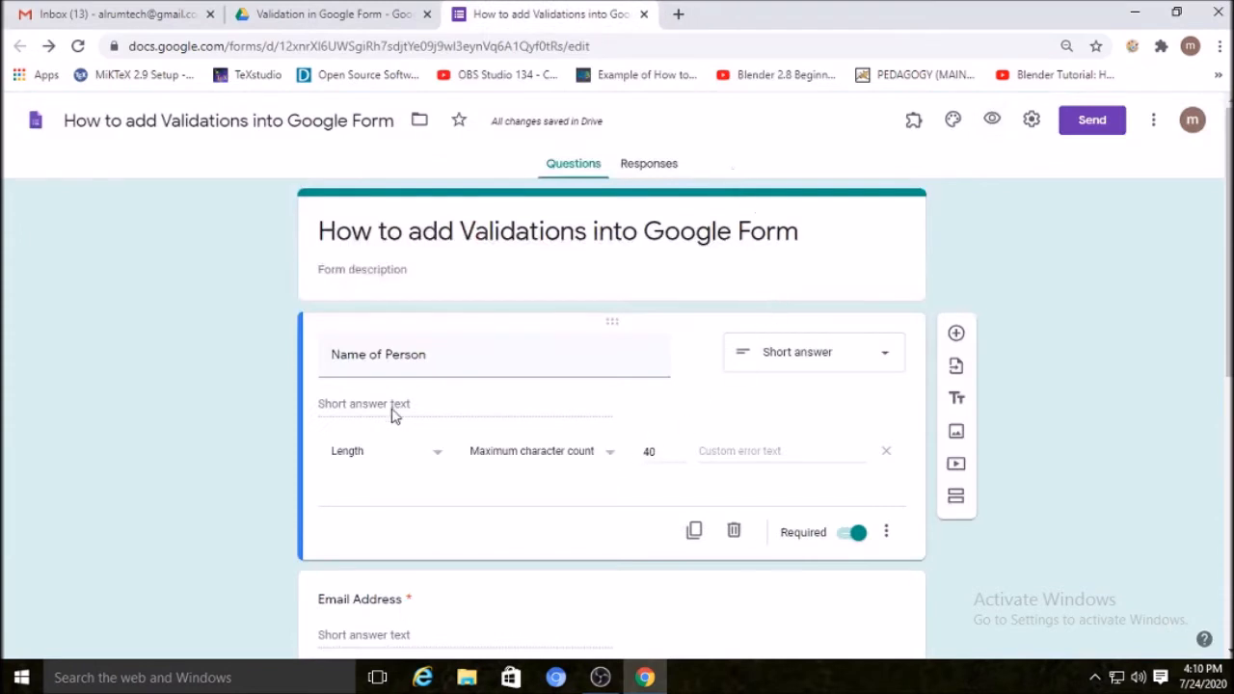
Select the Email Address question, test it in the preview with a sample name and the email answer 1234, and close the preview.
left_click(439, 460)
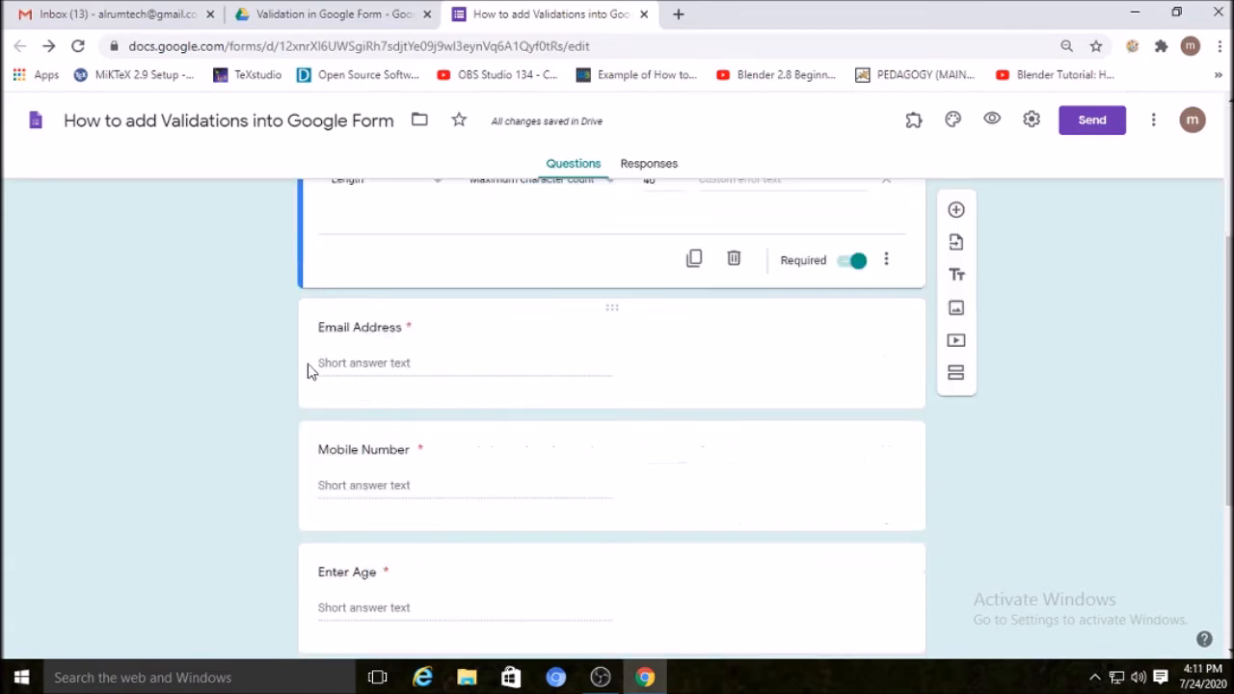
left_click(757, 337)
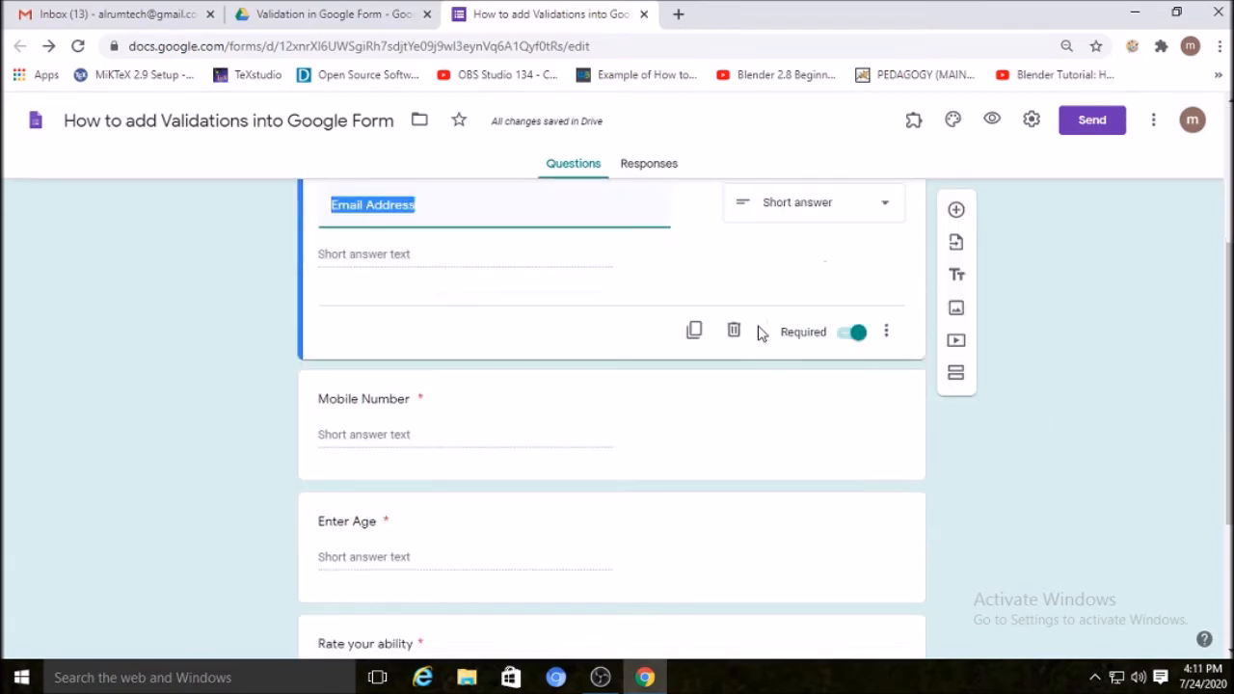
left_click(994, 122)
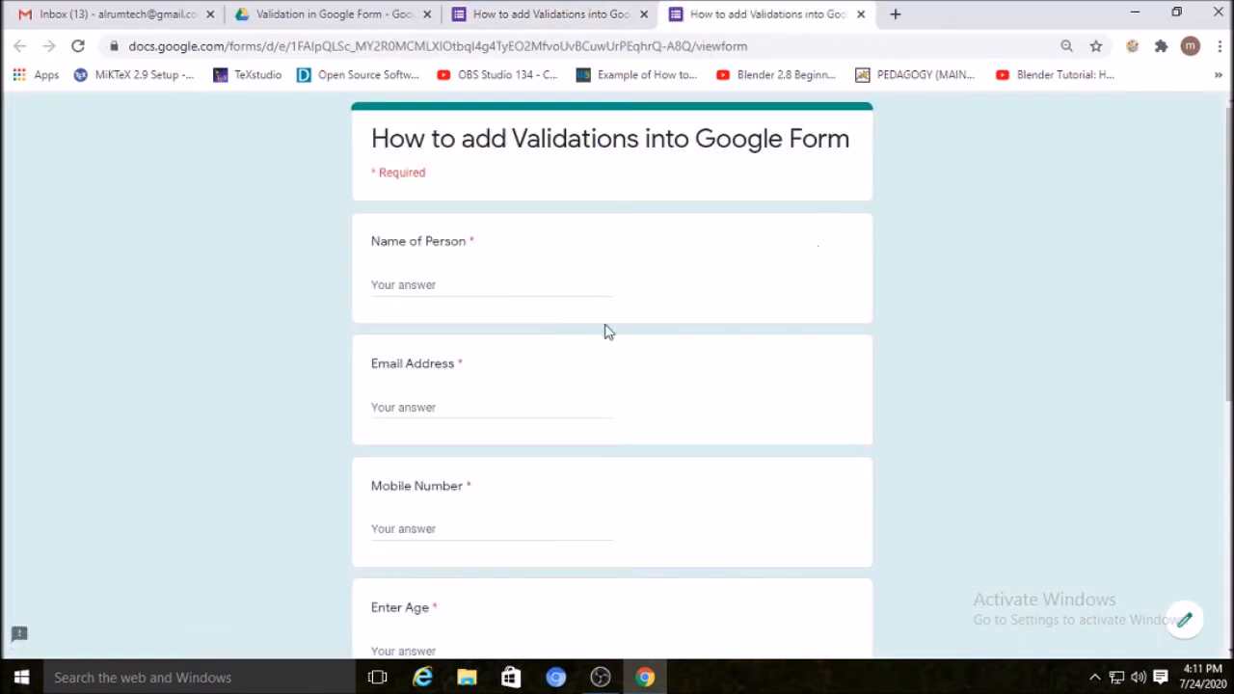
left_click(420, 287)
type("sham")
left_click(410, 406)
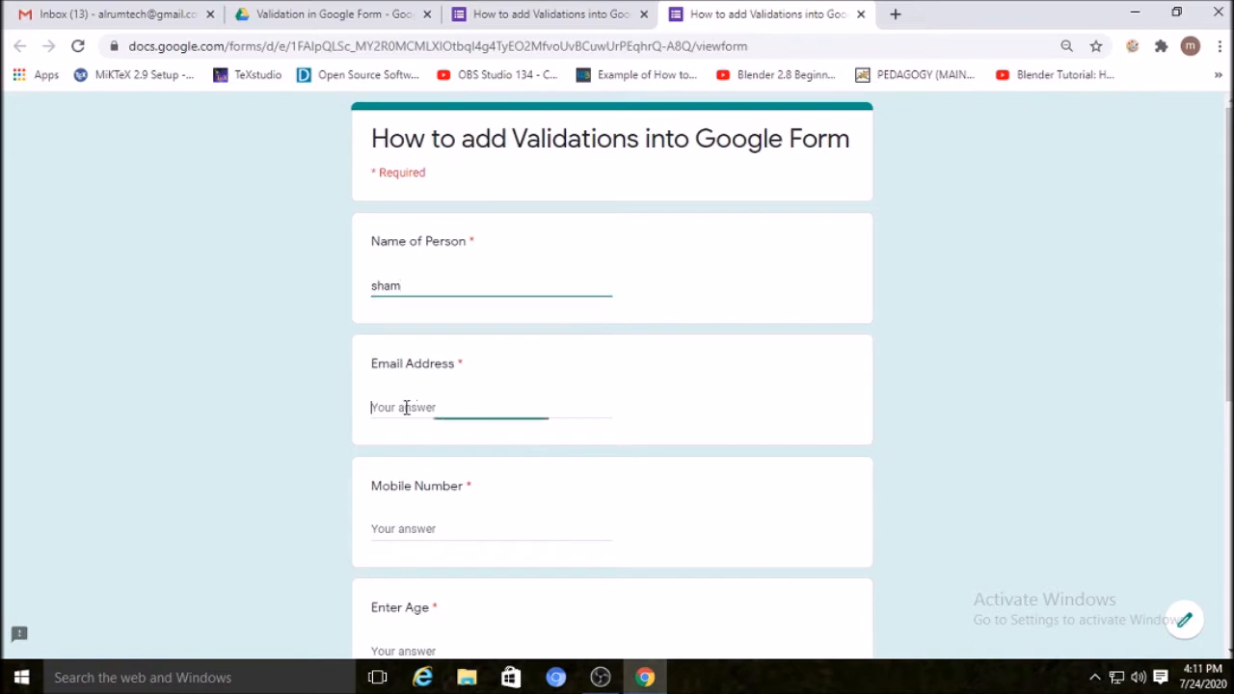
type("1234")
left_click(491, 435)
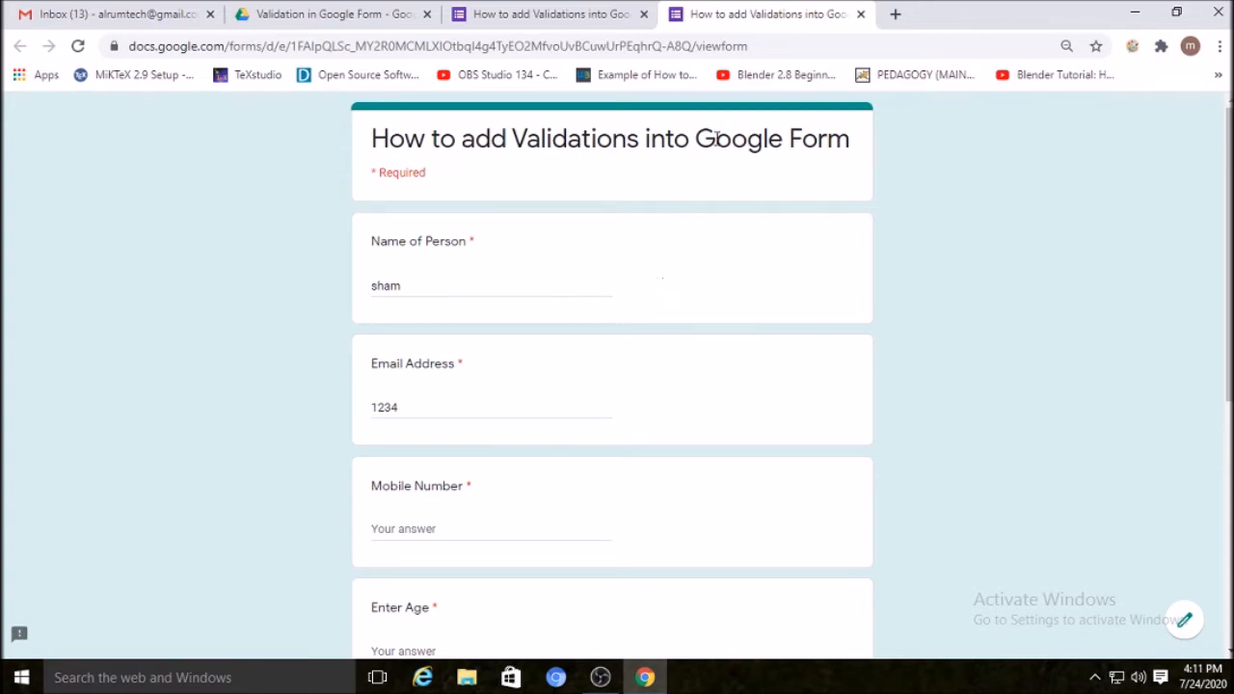
key("ctrl+w")
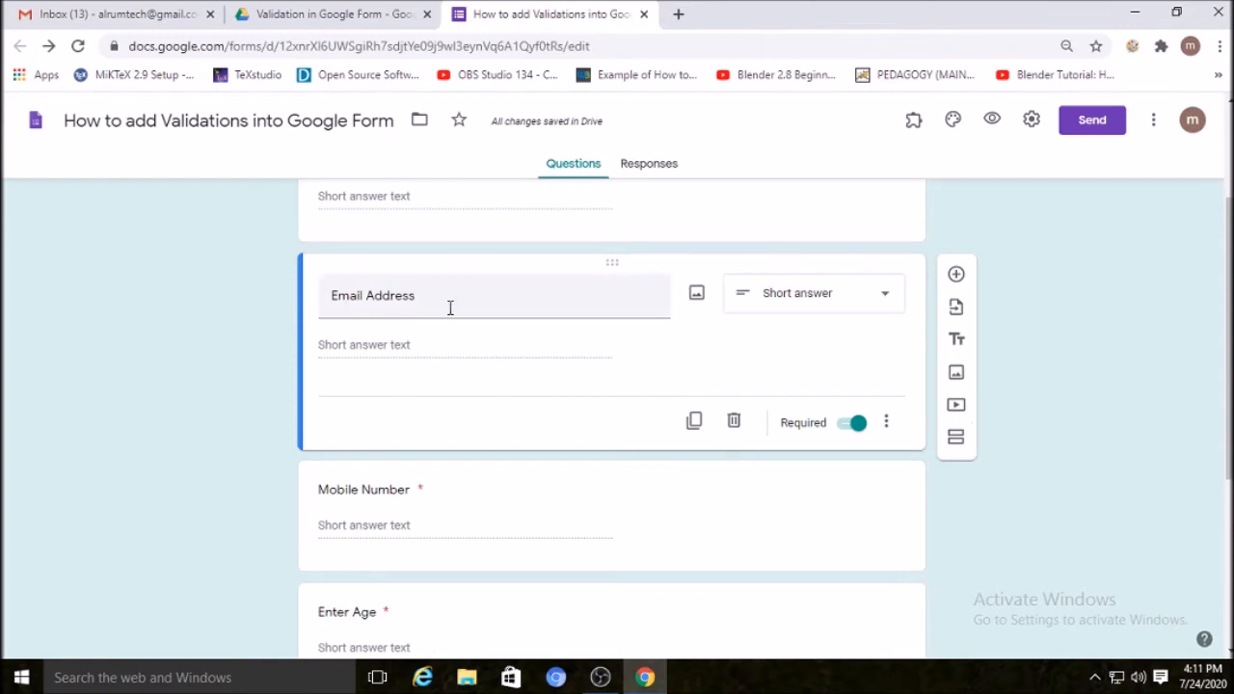
Add response validation to the Email Address question with the Text rule set to Email address.
left_click(887, 424)
left_click(953, 527)
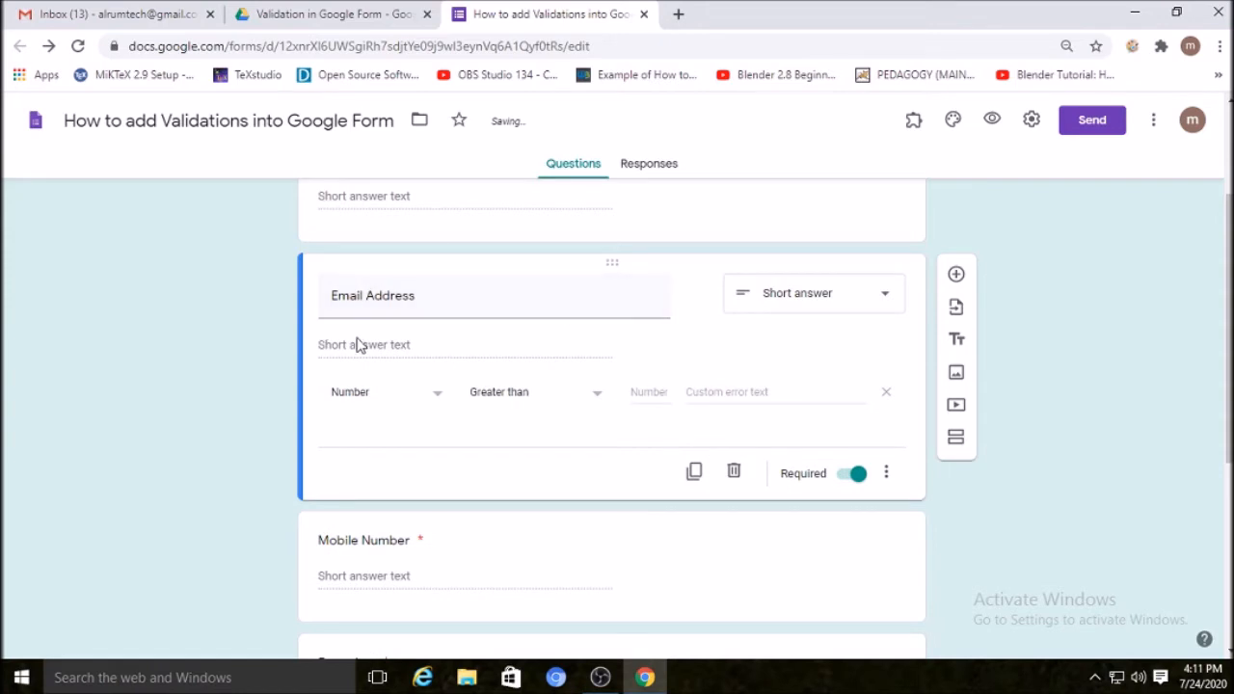
left_click(442, 402)
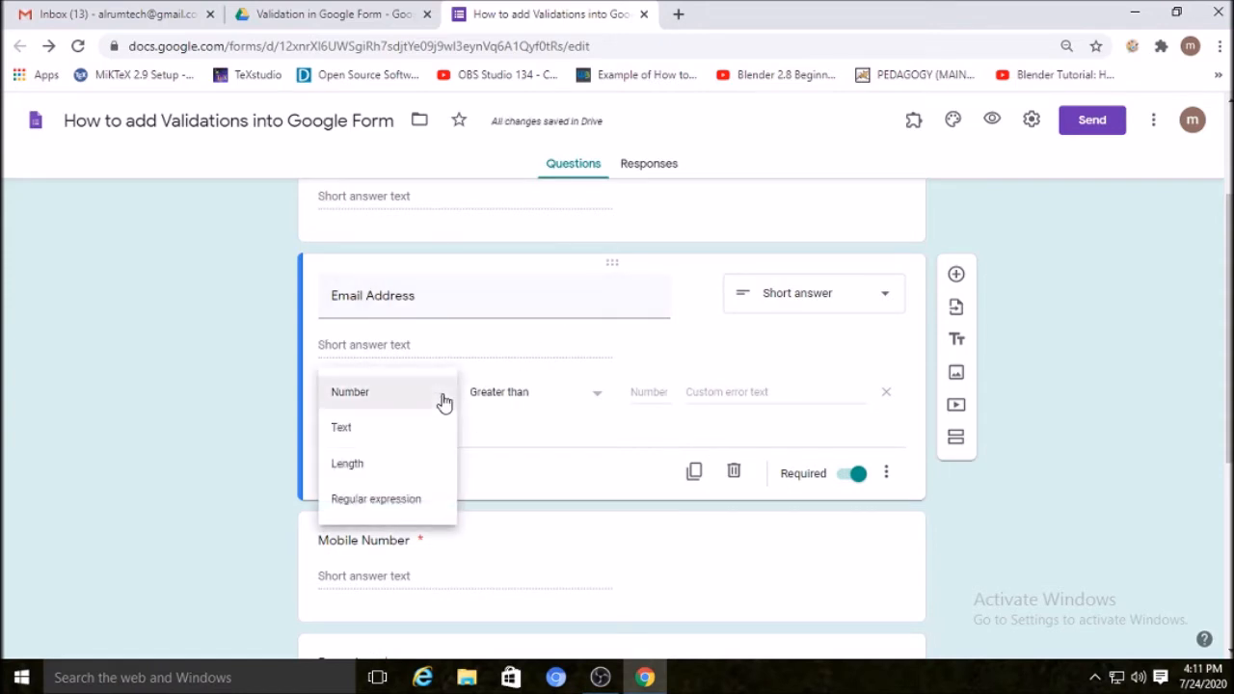
left_click(362, 433)
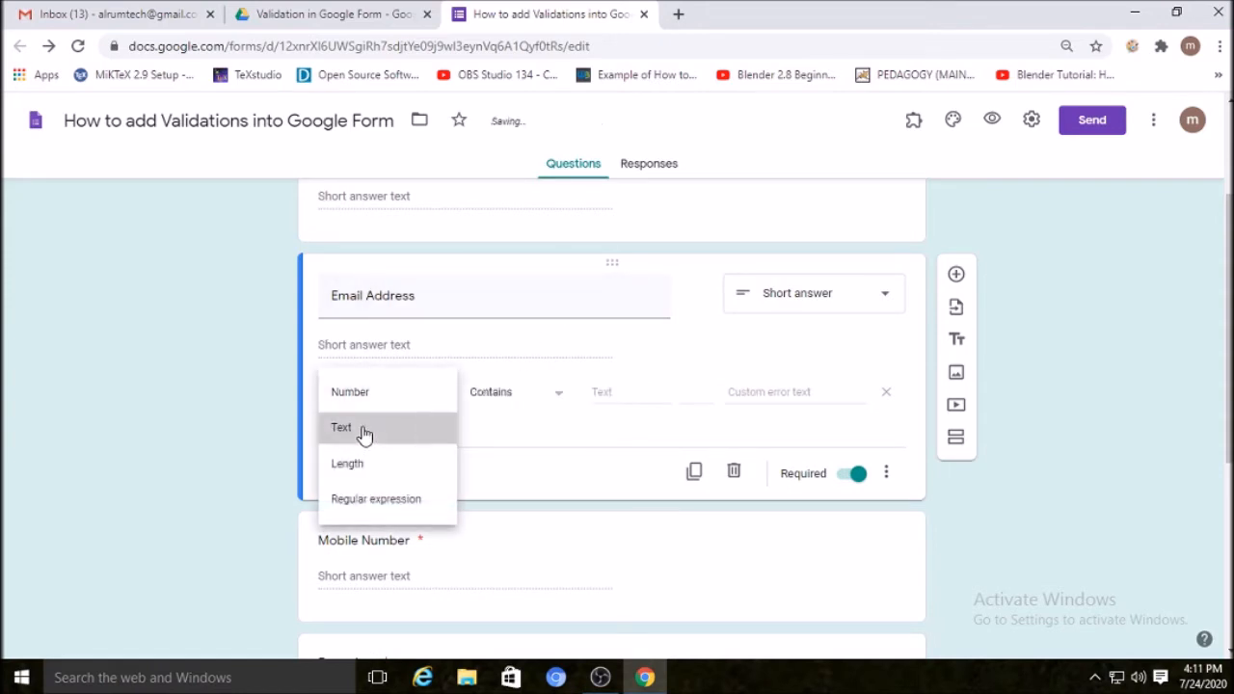
left_click(557, 402)
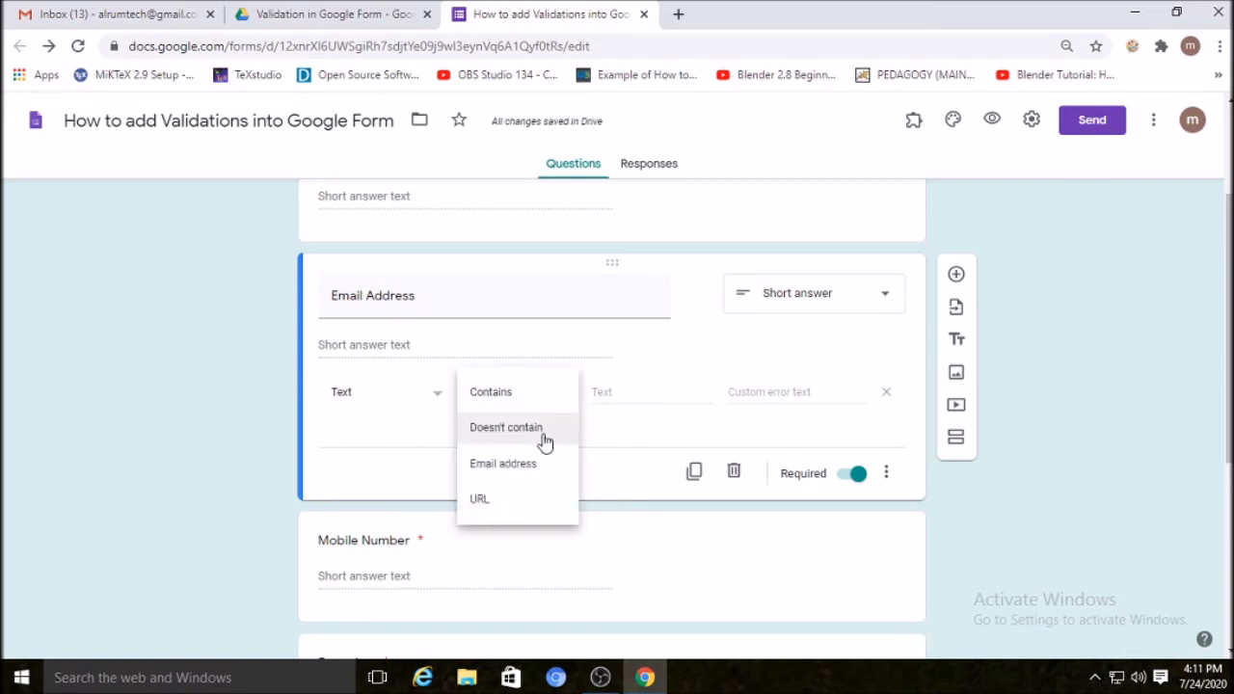
left_click(537, 464)
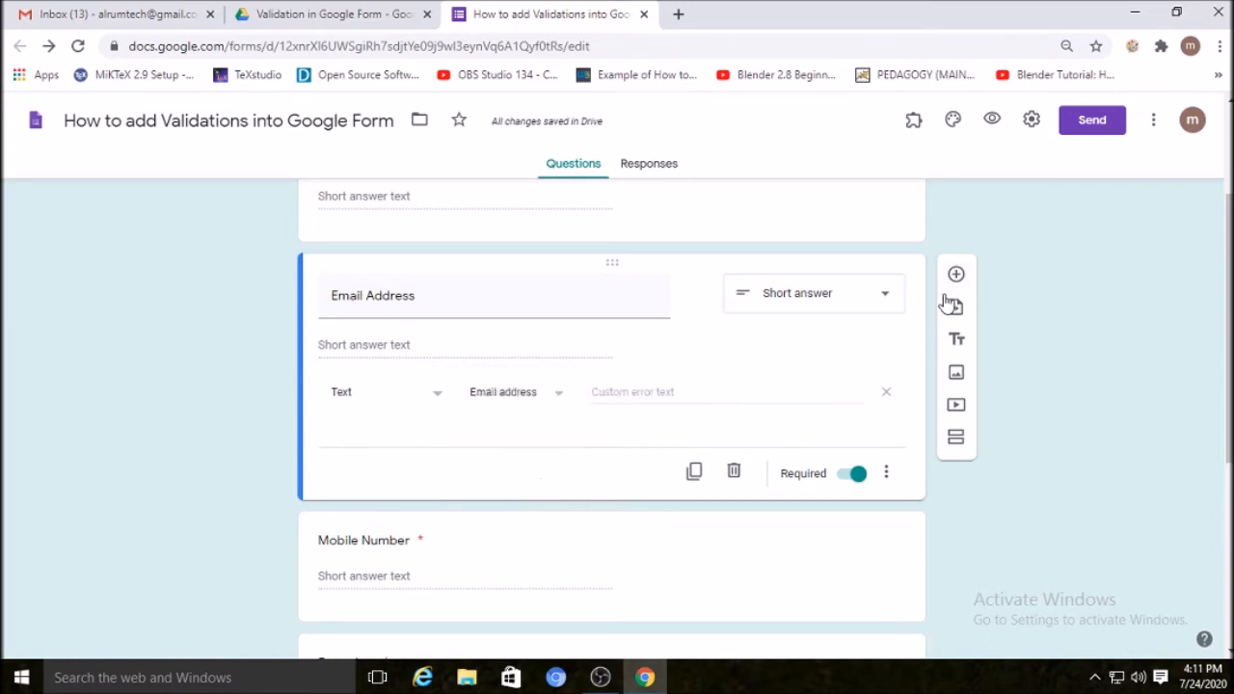
Preview the form and test the Email Address question with the answer 1234.
left_click(992, 119)
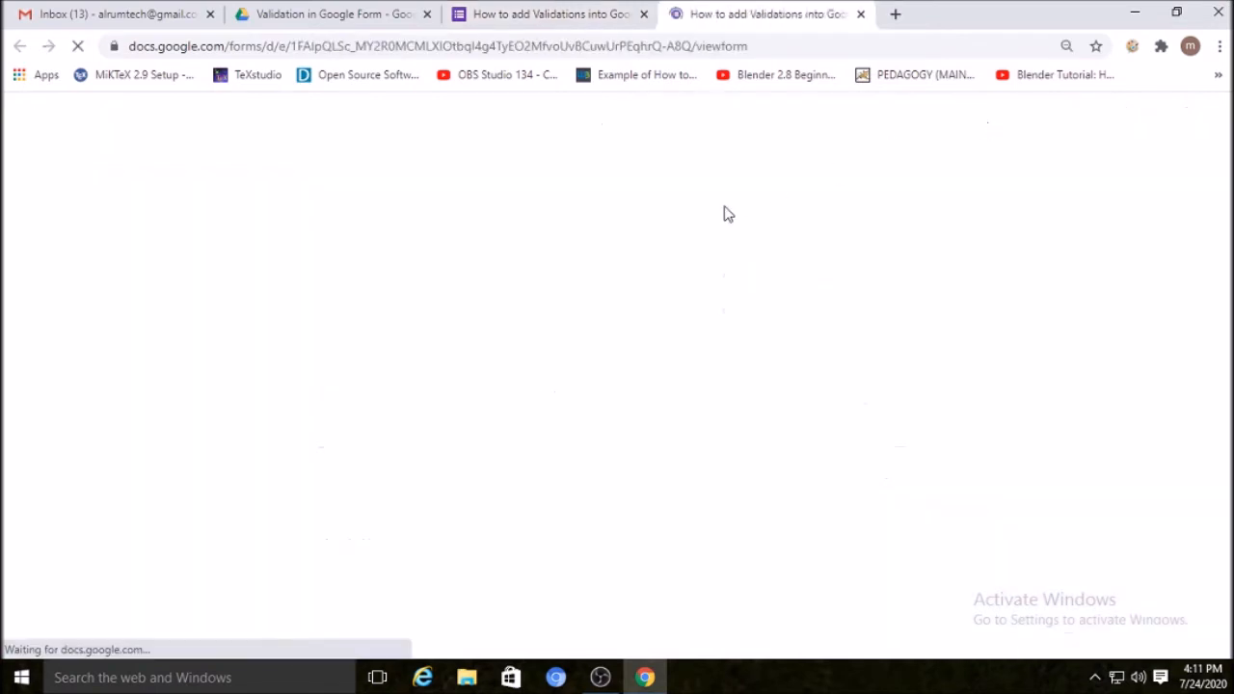
left_click(401, 412)
type("1234")
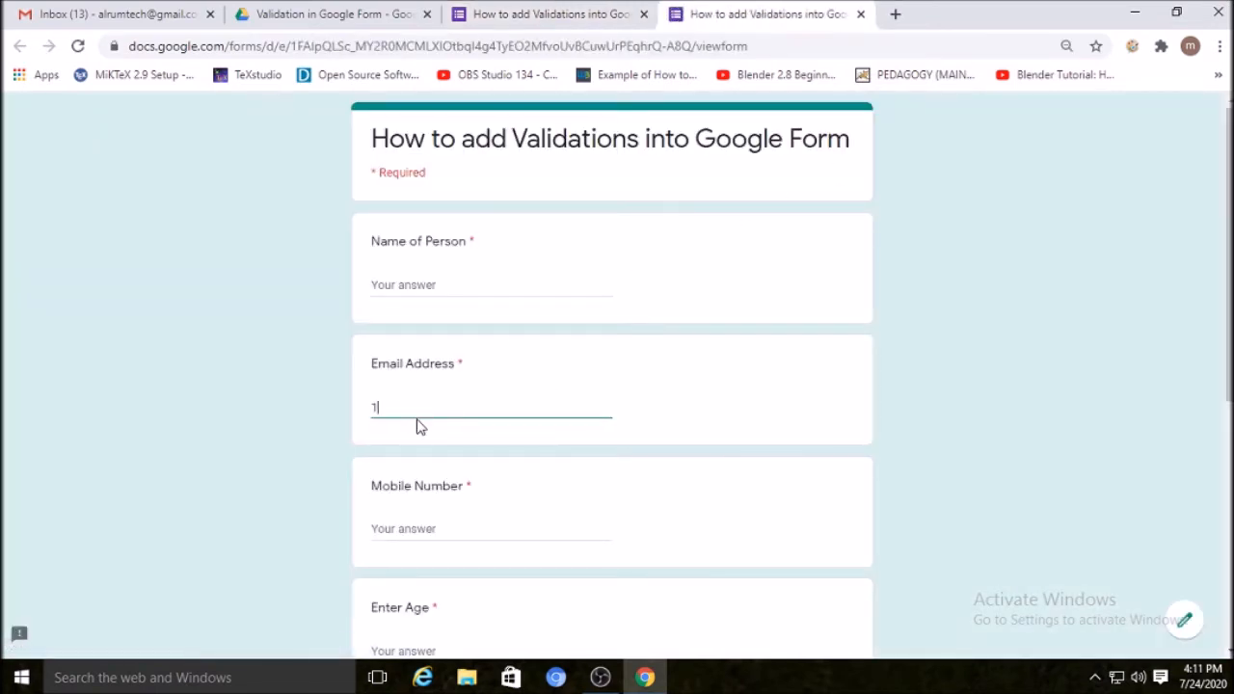
left_click(923, 436)
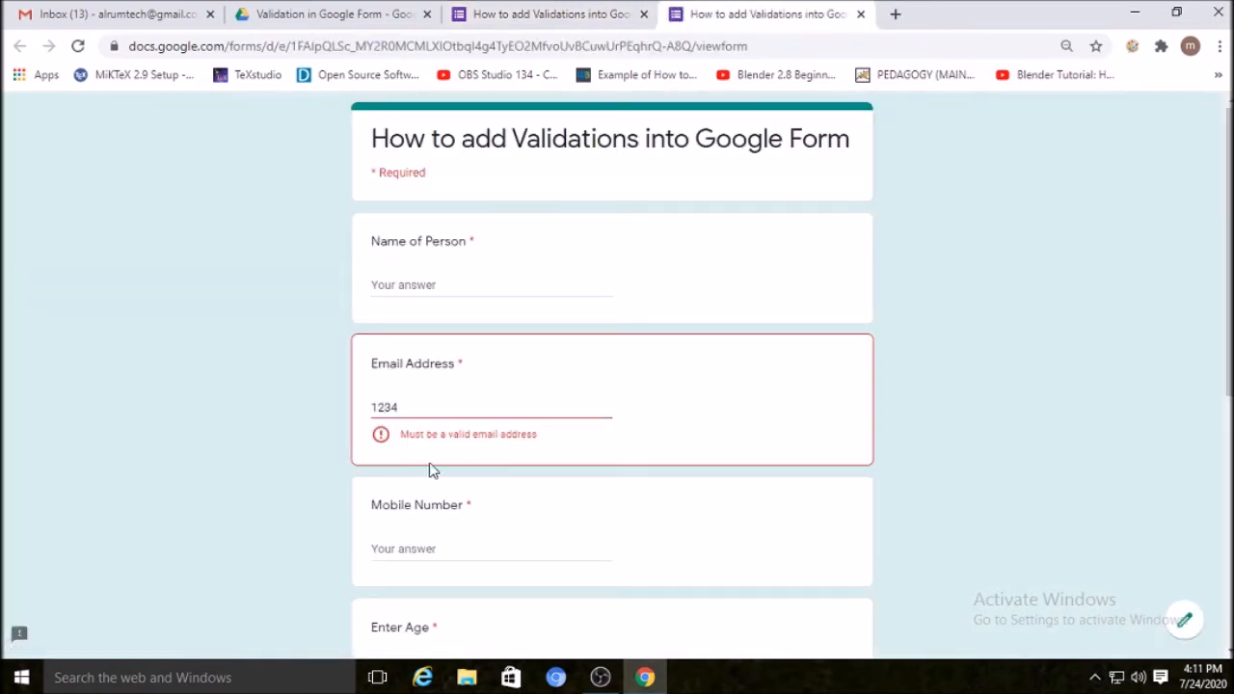
Replace the Email Address test answer with a sample Gmail address, and close the preview, discarding the entries.
left_click_drag(414, 406, 379, 395)
type("a@gmail.com")
left_click(864, 328)
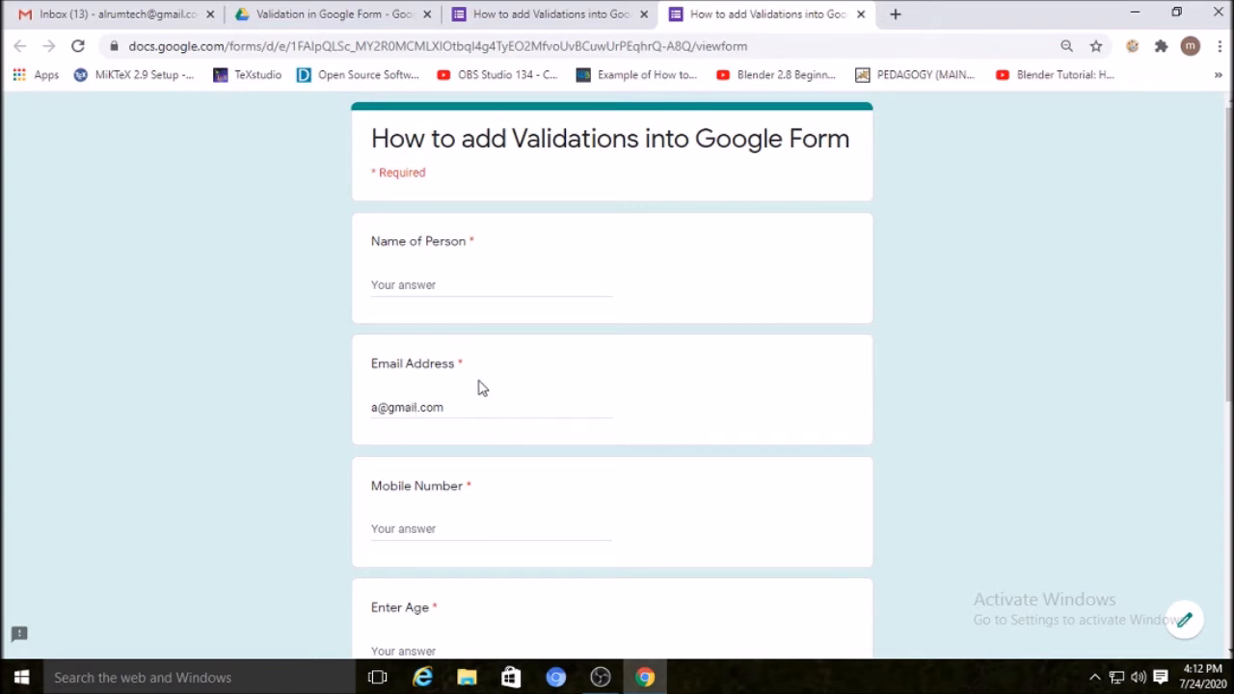
left_click(860, 13)
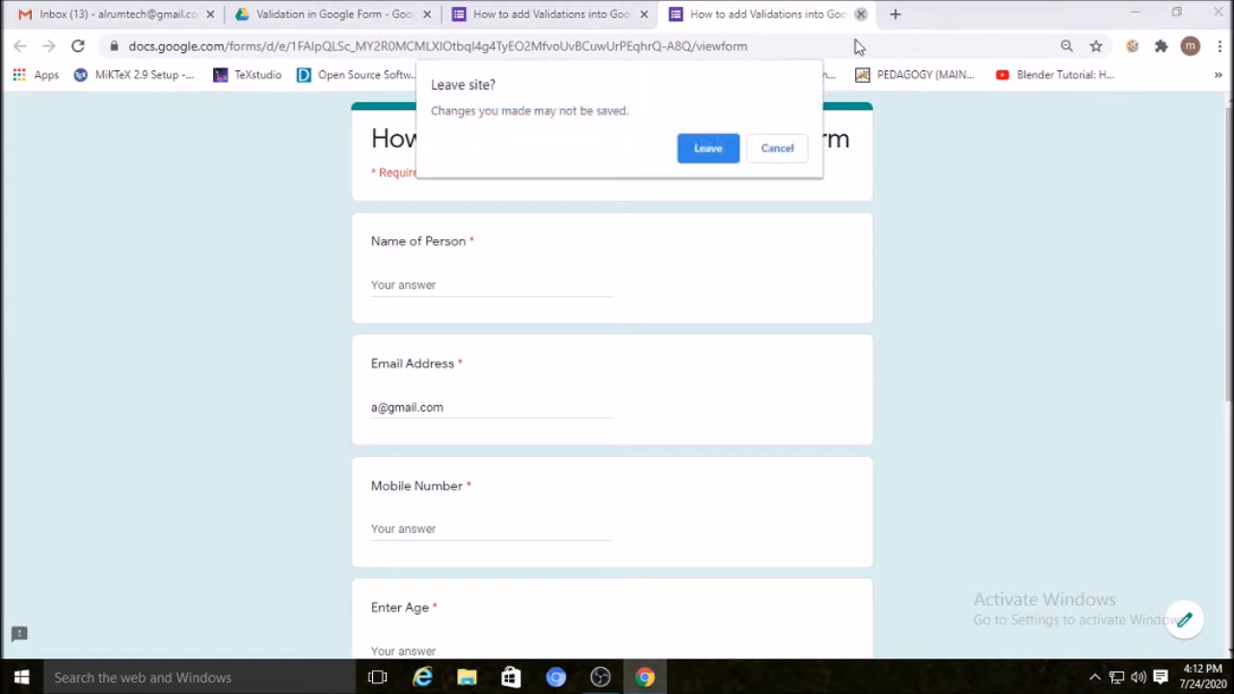
left_click(725, 154)
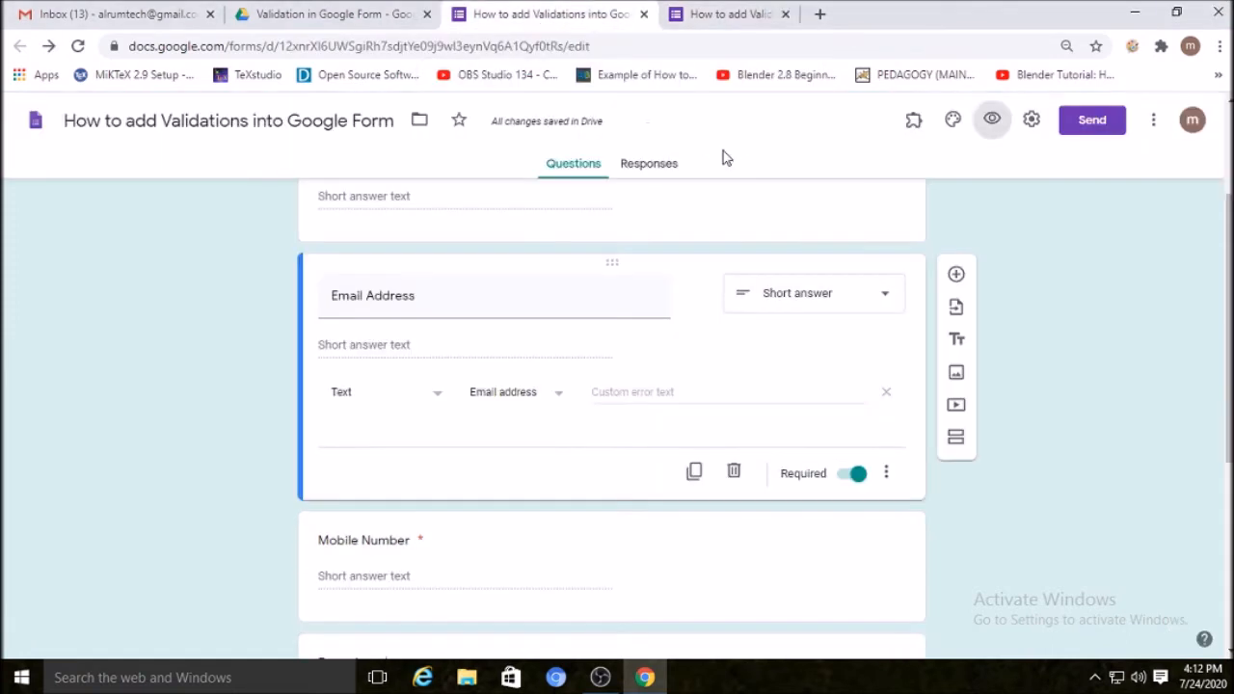
left_click(559, 397)
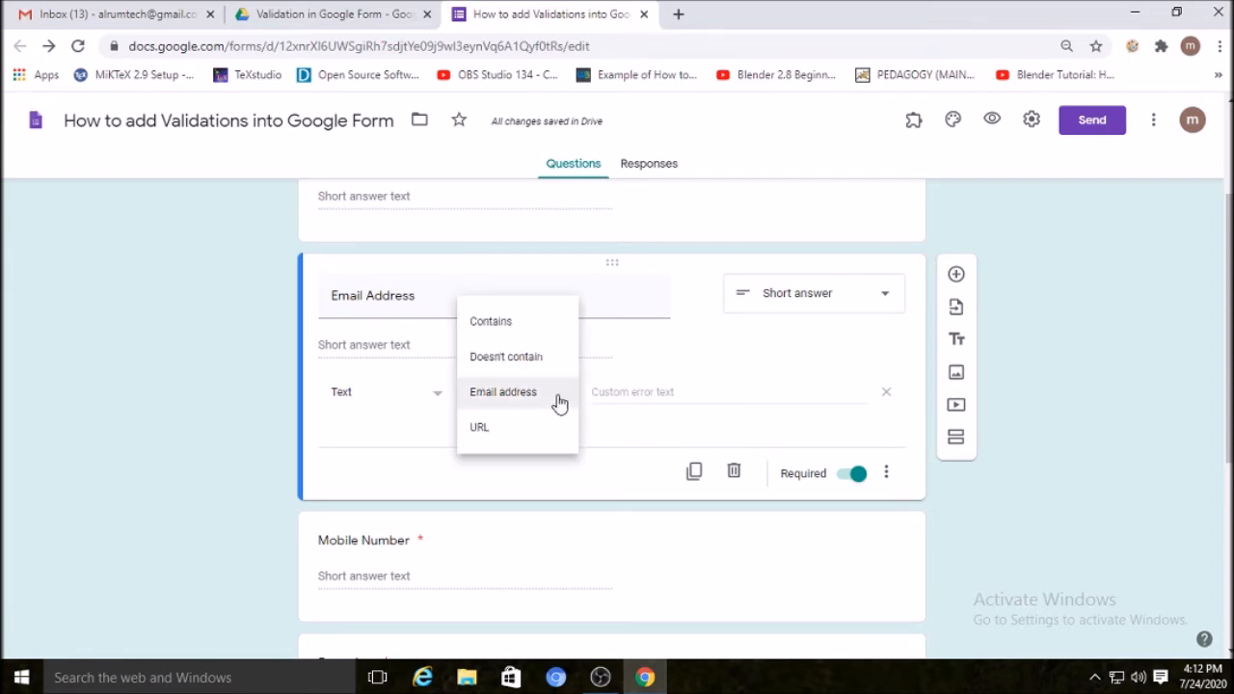
left_click(545, 324)
left_click(601, 392)
type("@g")
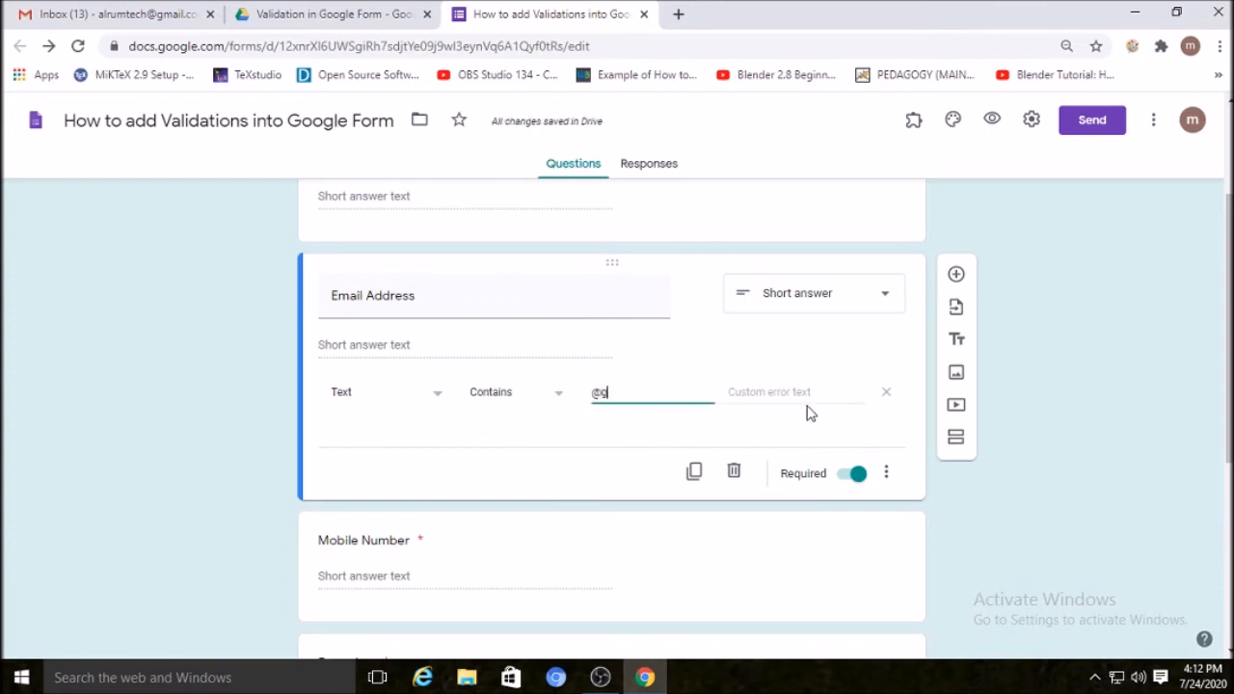
type("mail.com")
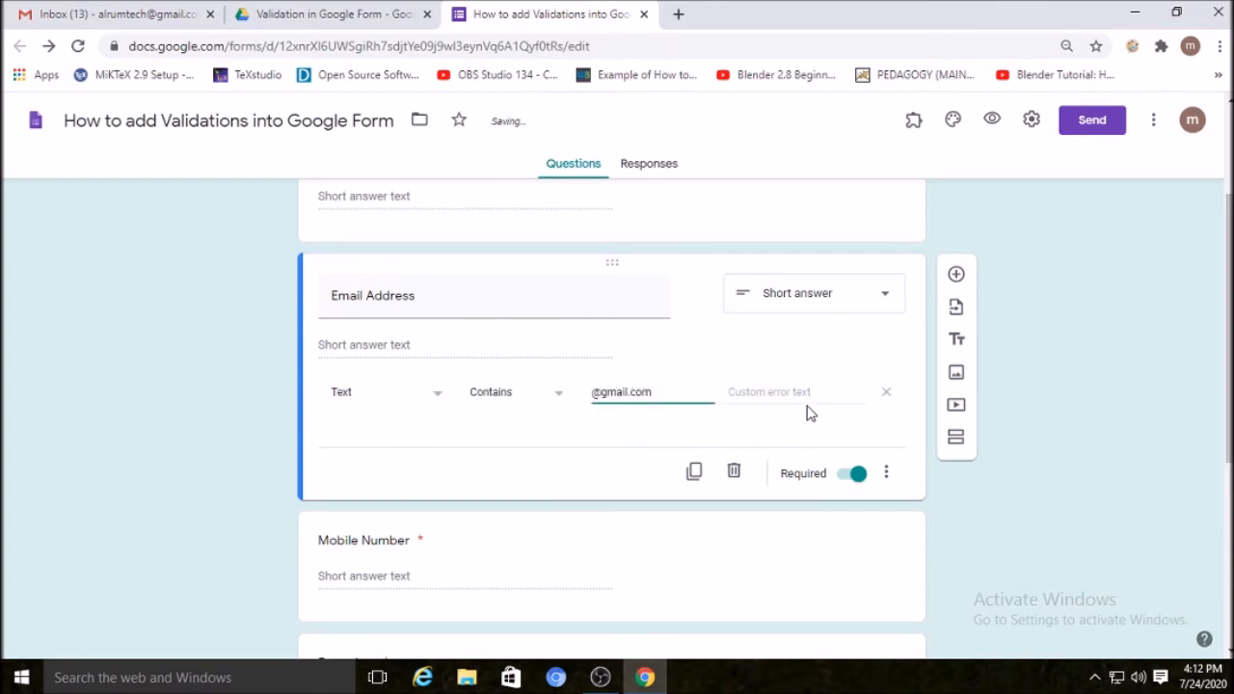
left_click(1090, 444)
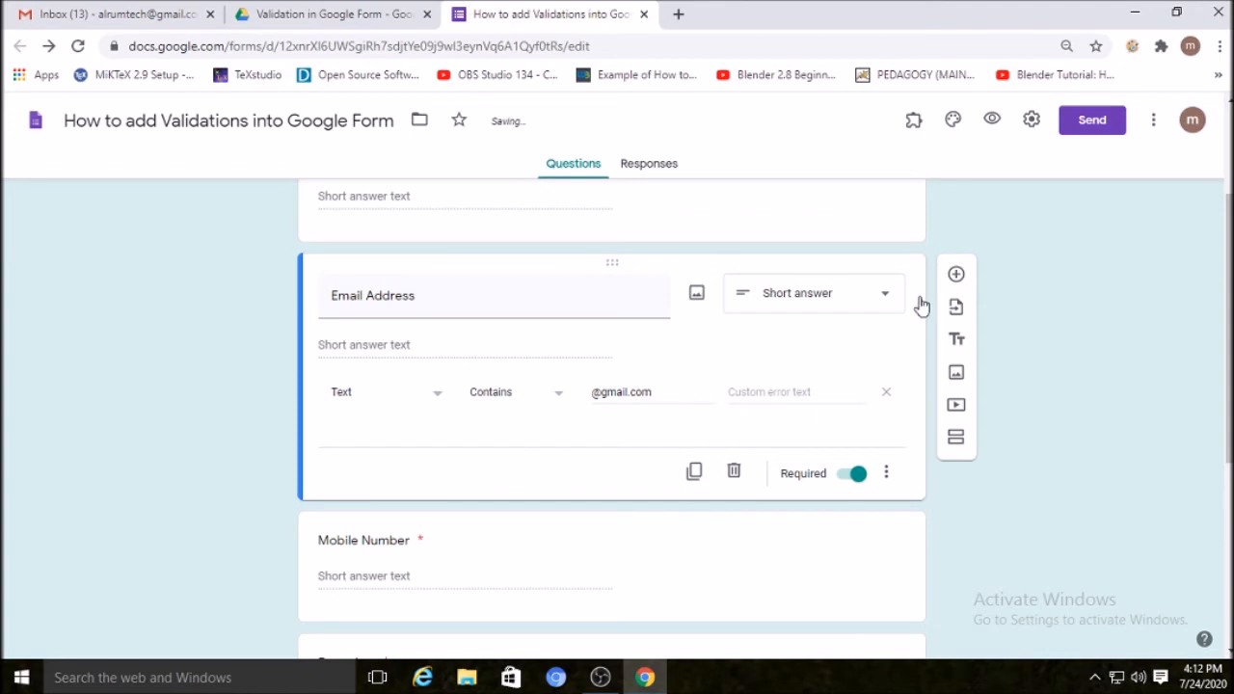
Preview the form, test the Email Address question with a sample rediffmail.com address, and close the preview, discarding the entry.
left_click(993, 118)
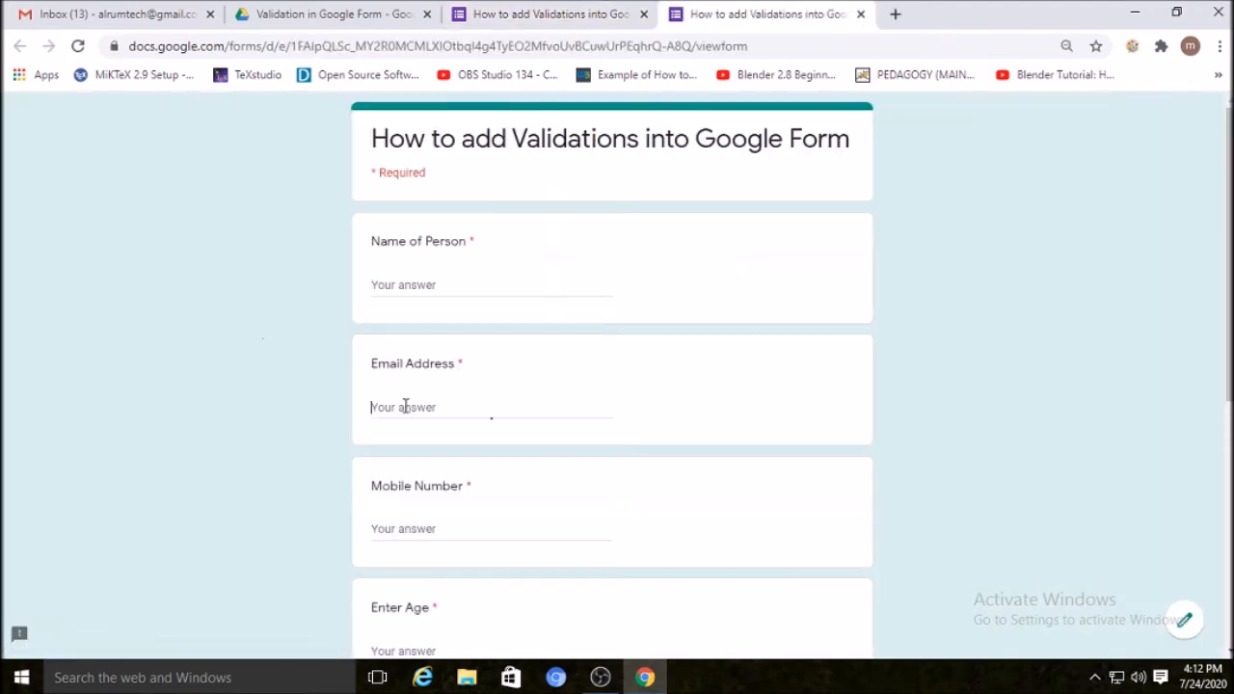
type("1@rediffmail.com")
left_click(692, 406)
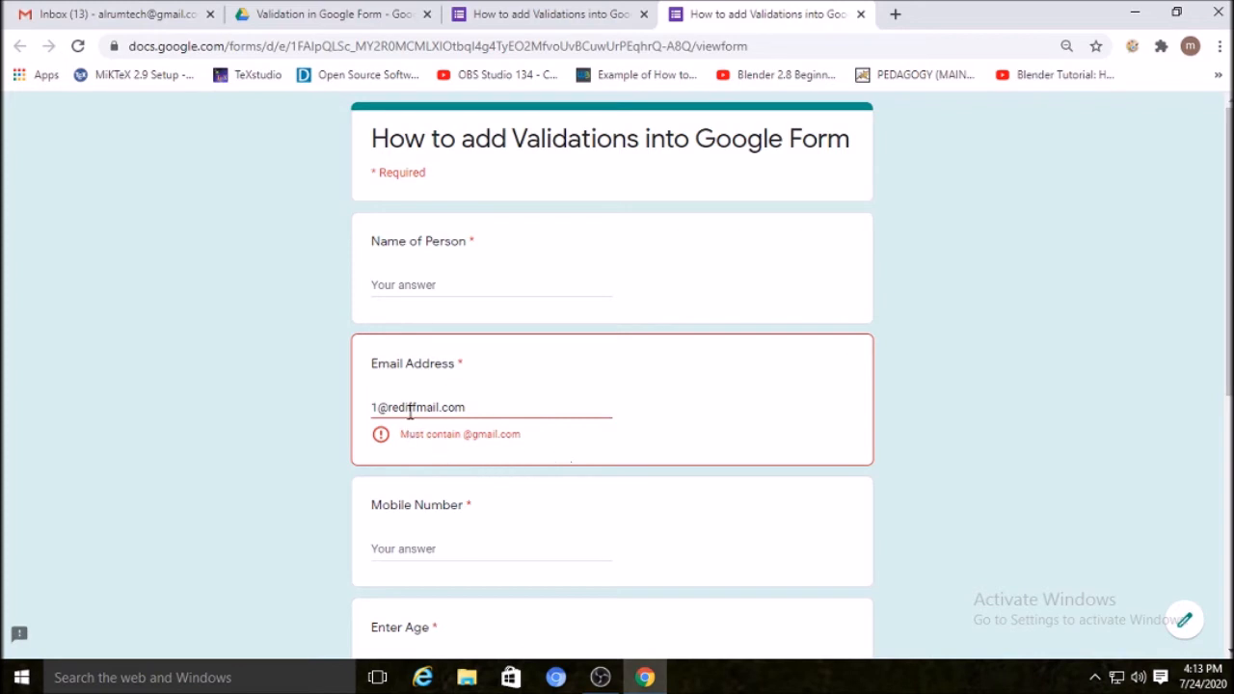
left_click(860, 14)
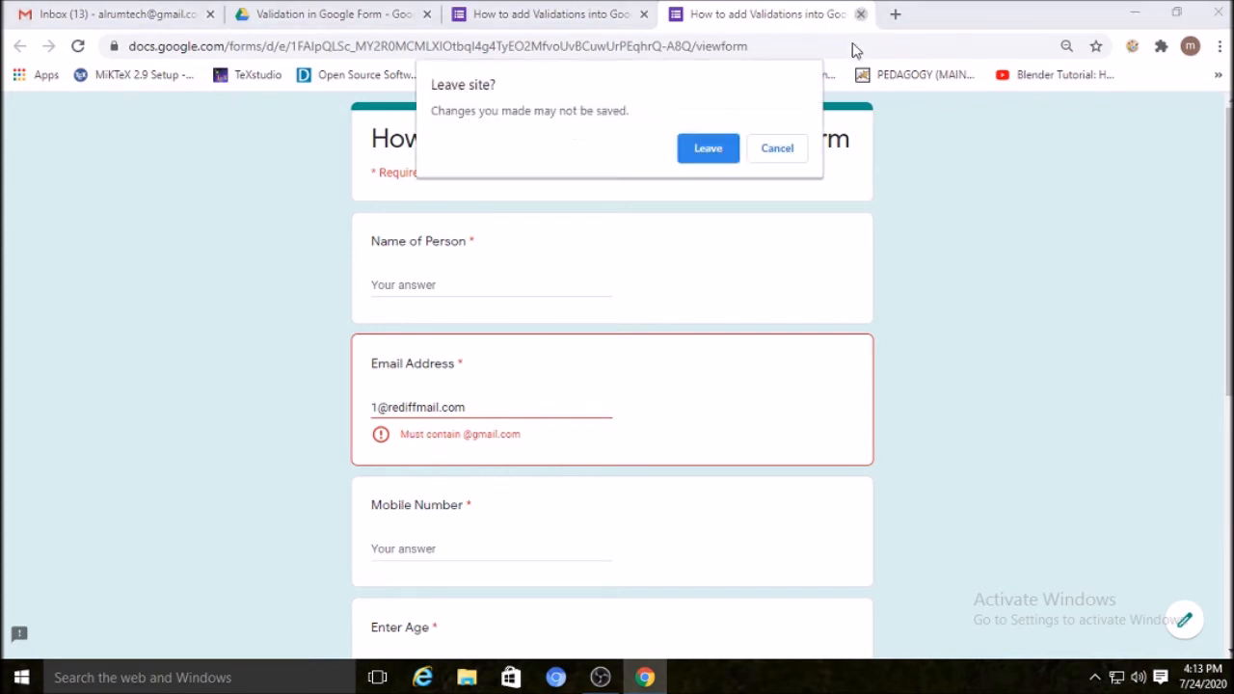
left_click(704, 150)
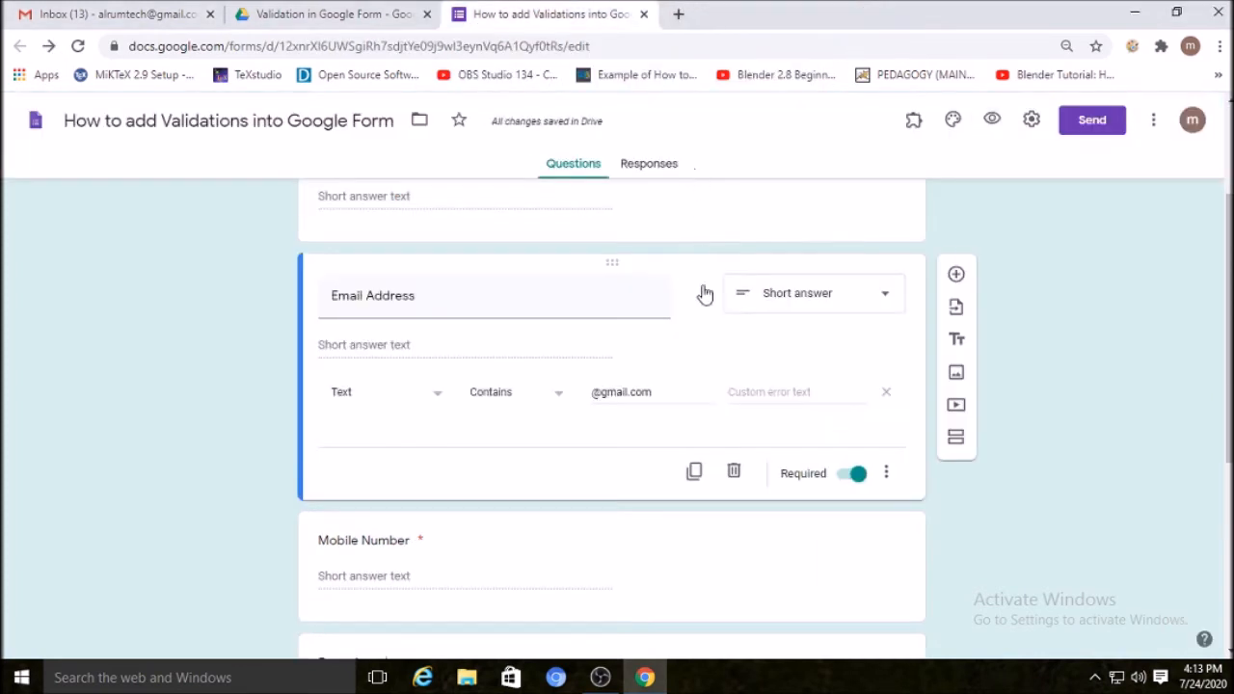
Set the Email Address question's Text validation rule back to Email address.
left_click(560, 400)
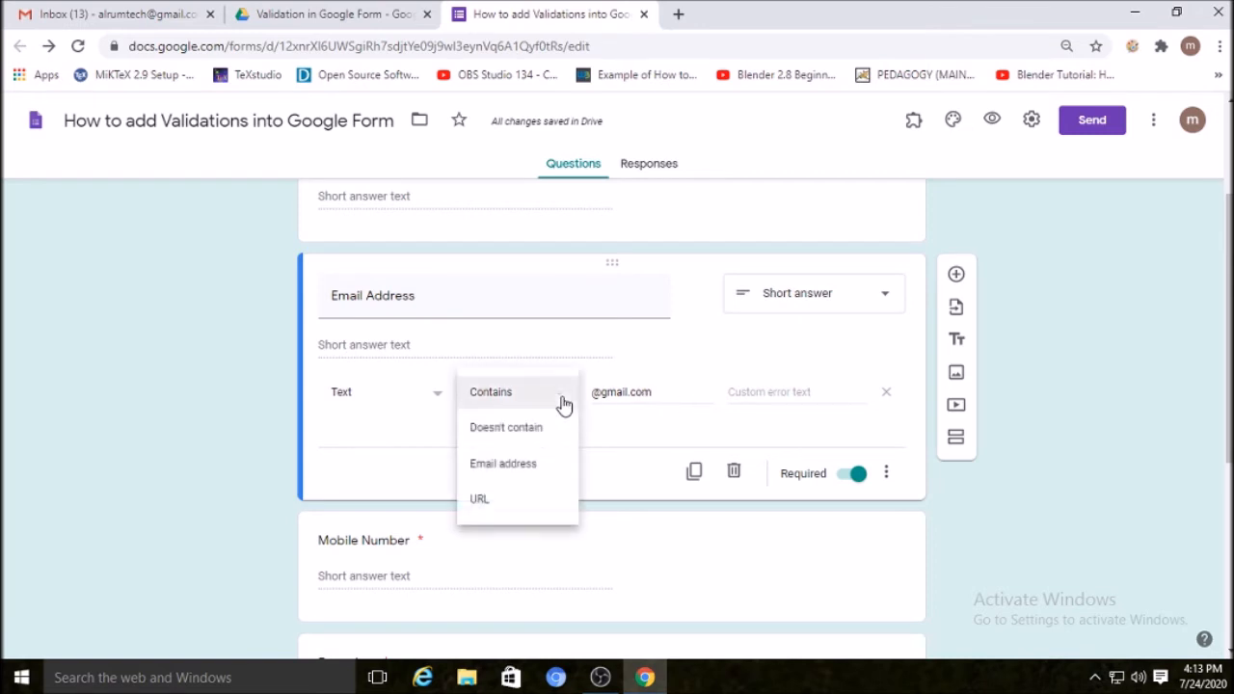
left_click(511, 467)
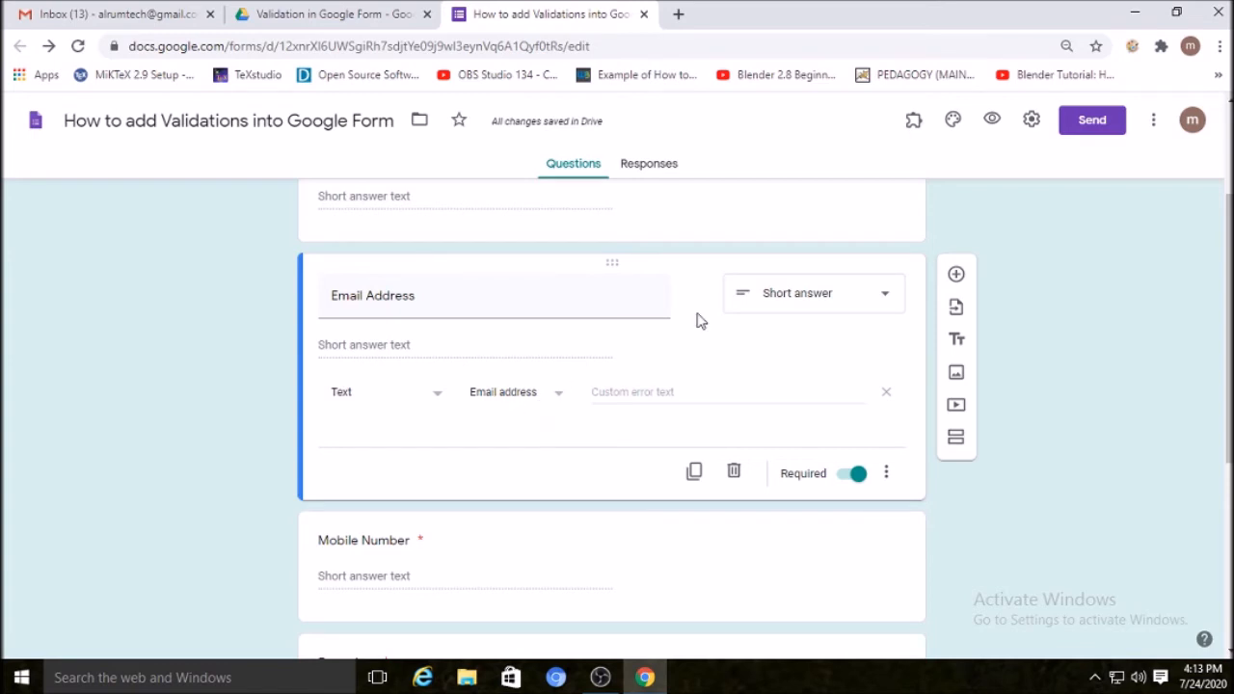
Select the Mobile Number question, test it in the preview with the answer 12, and close the preview, discarding the entry.
scroll(929, 405, "down", 3)
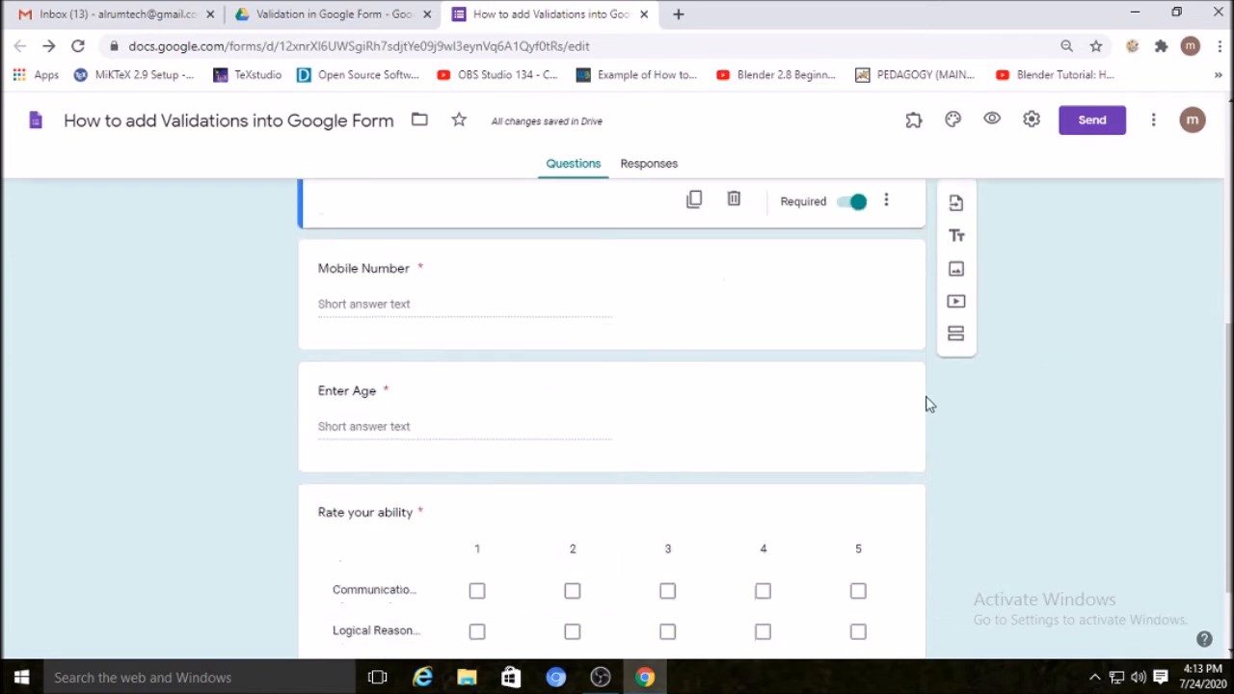
left_click(689, 282)
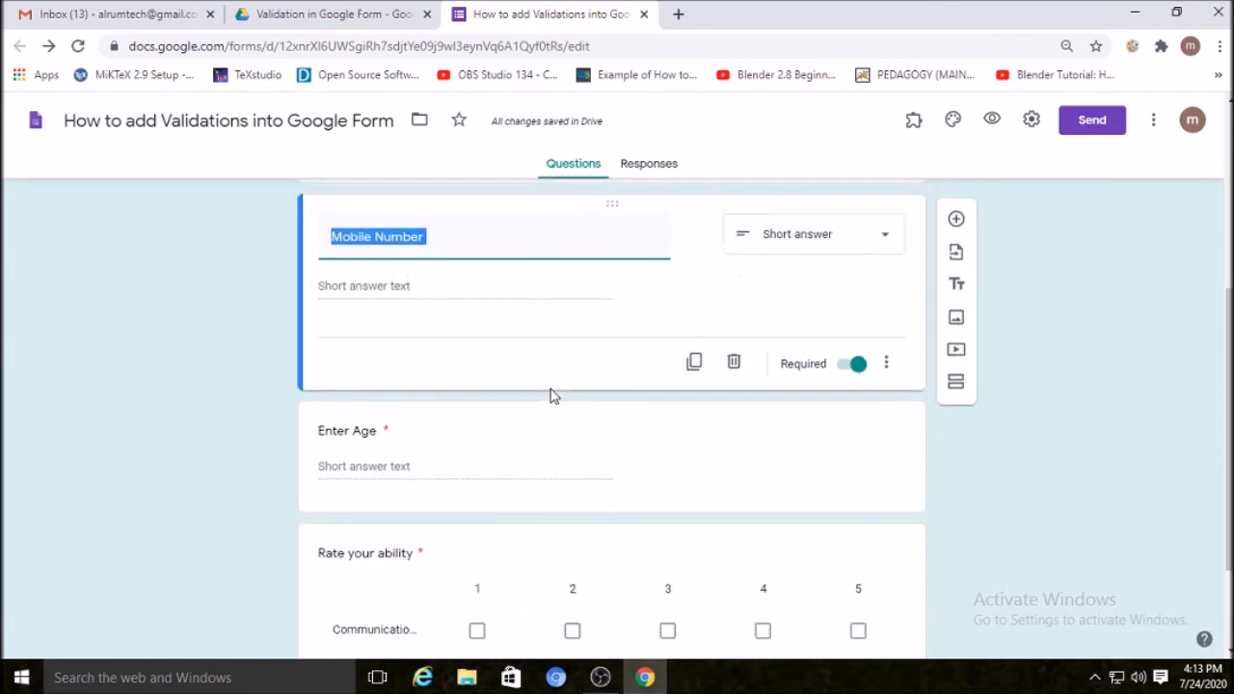
left_click(1109, 310)
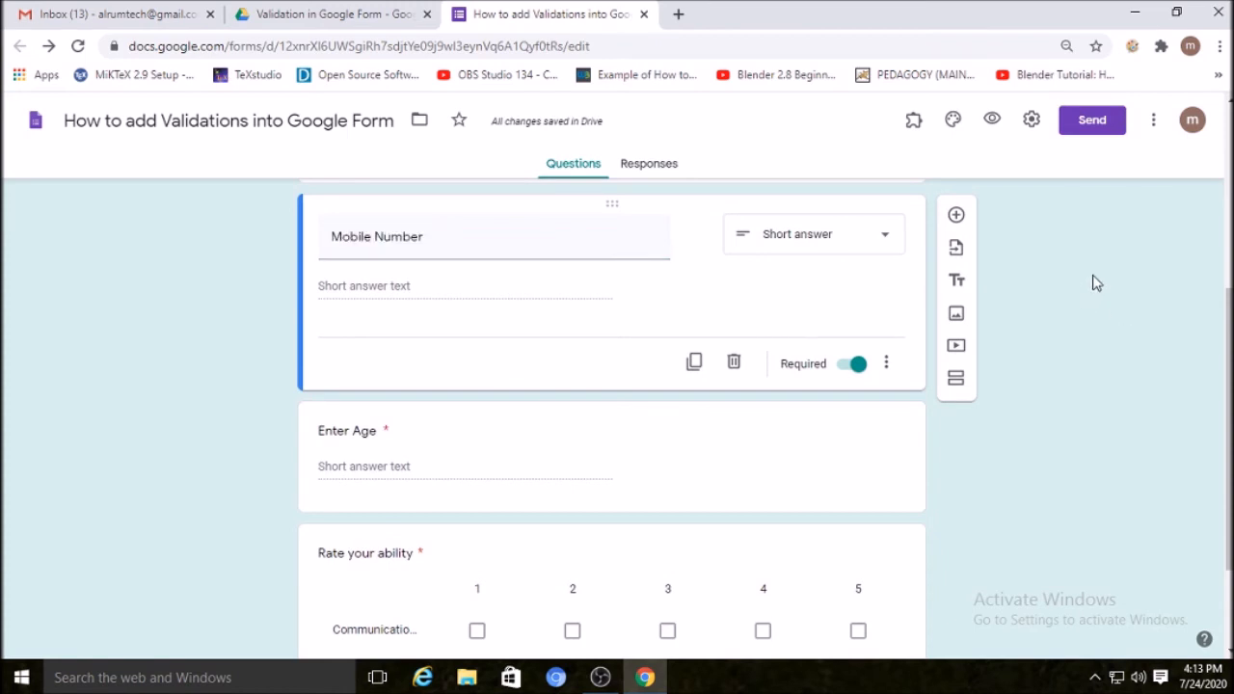
left_click(992, 119)
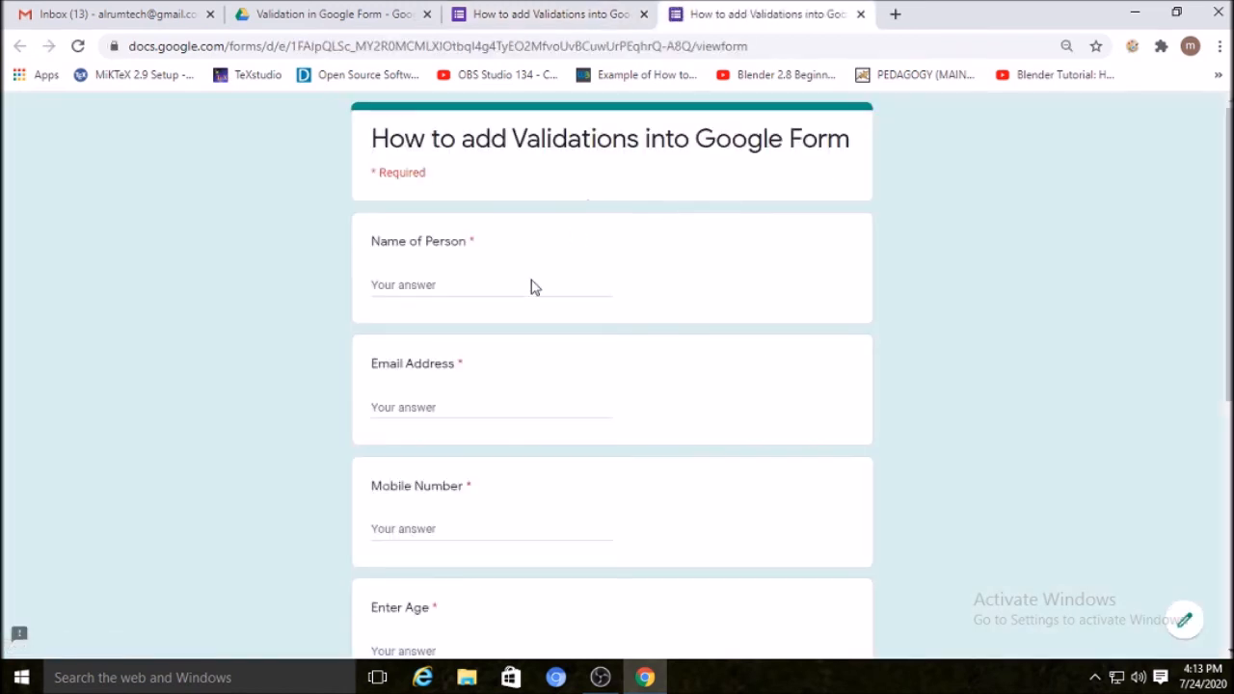
scroll(500, 417, "down", 2)
left_click(400, 344)
type("12")
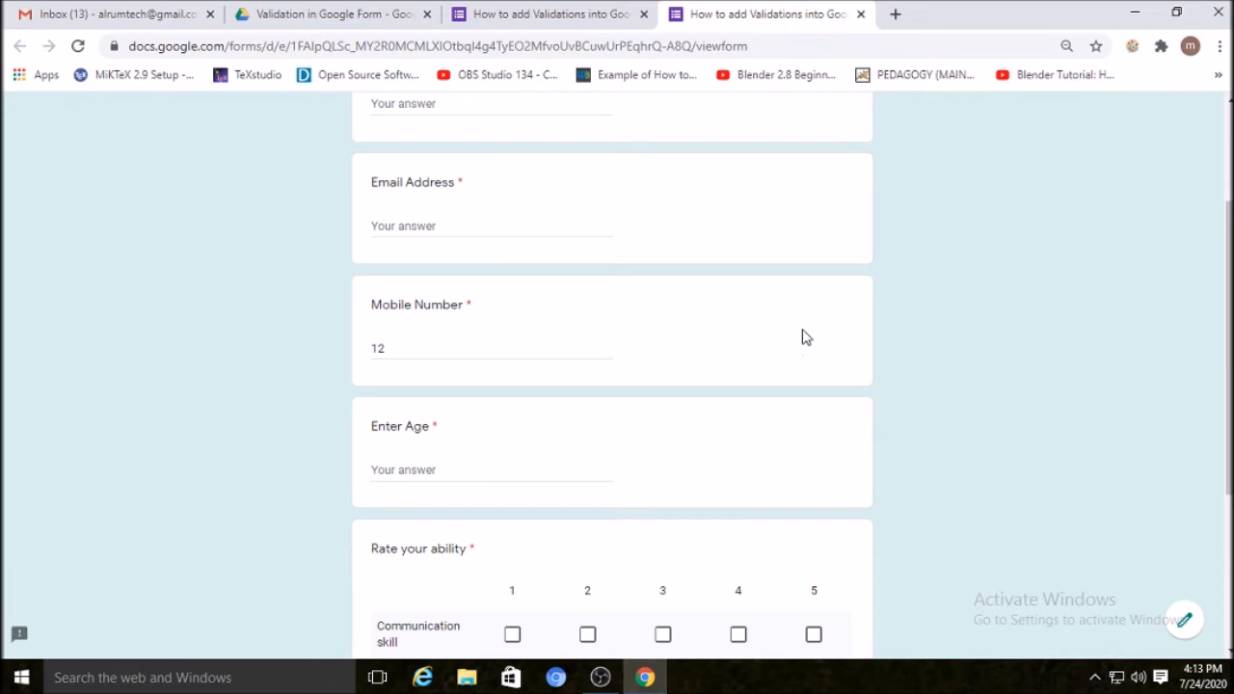
left_click(861, 15)
left_click(716, 160)
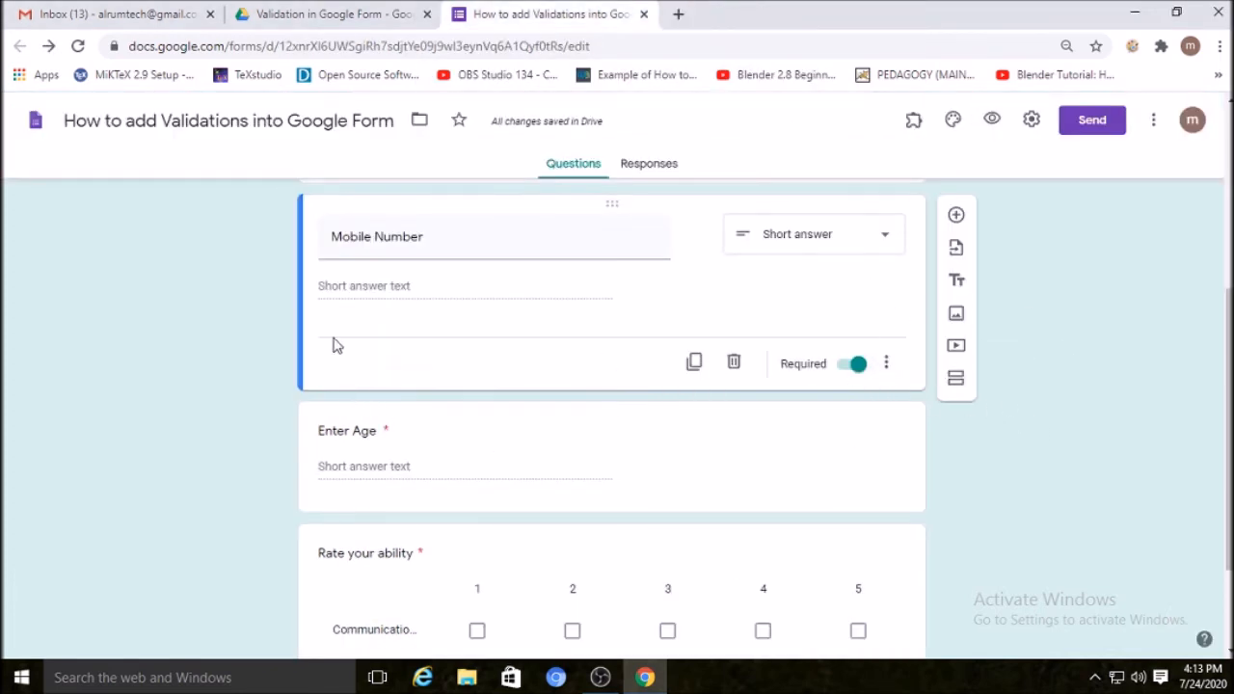
left_click(886, 363)
left_click(955, 466)
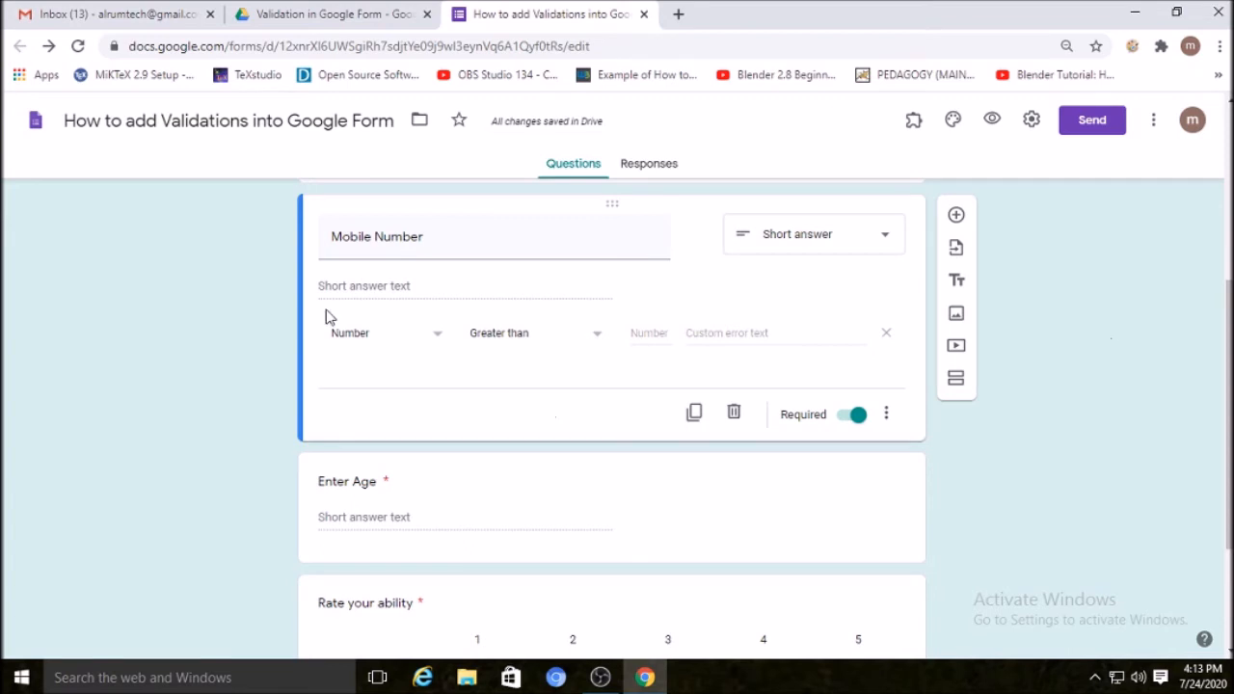
left_click(593, 337)
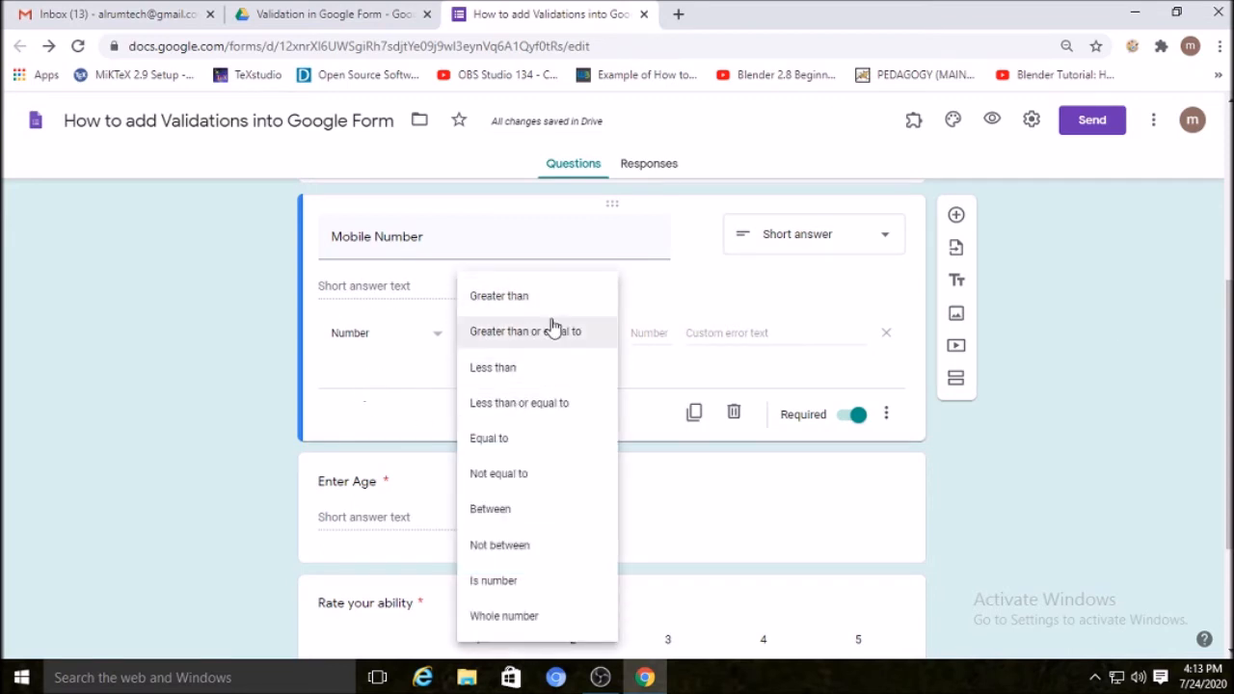
left_click(492, 511)
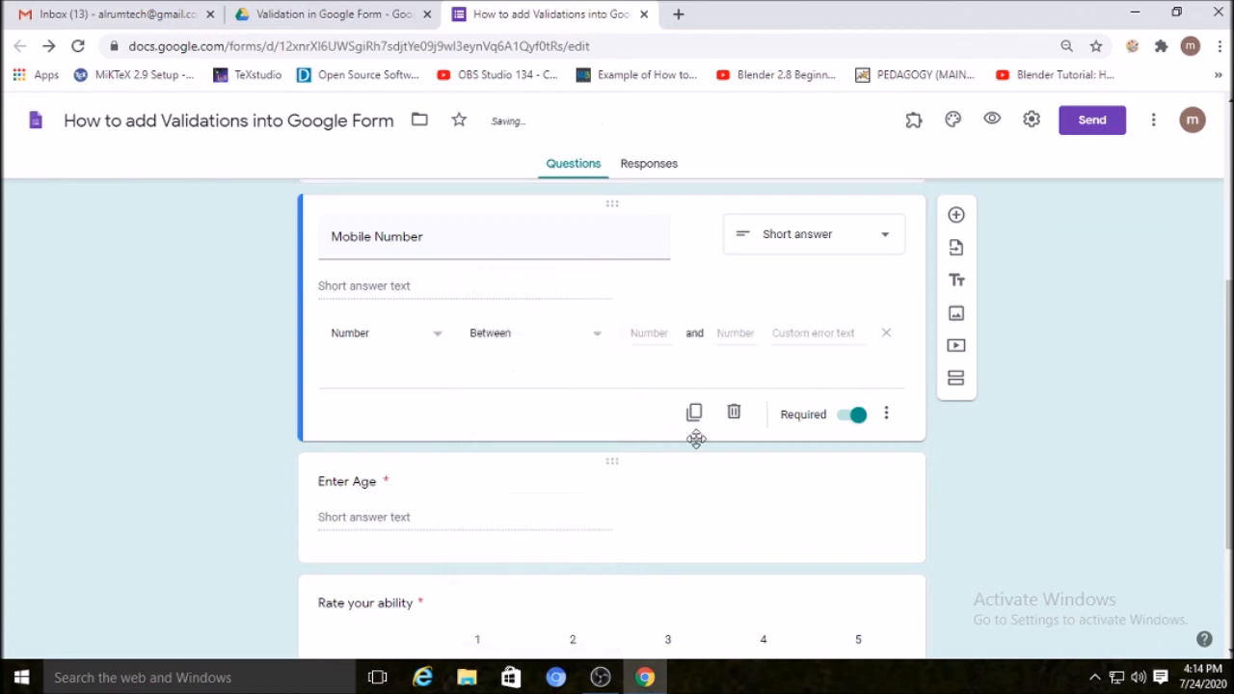
left_click(648, 334)
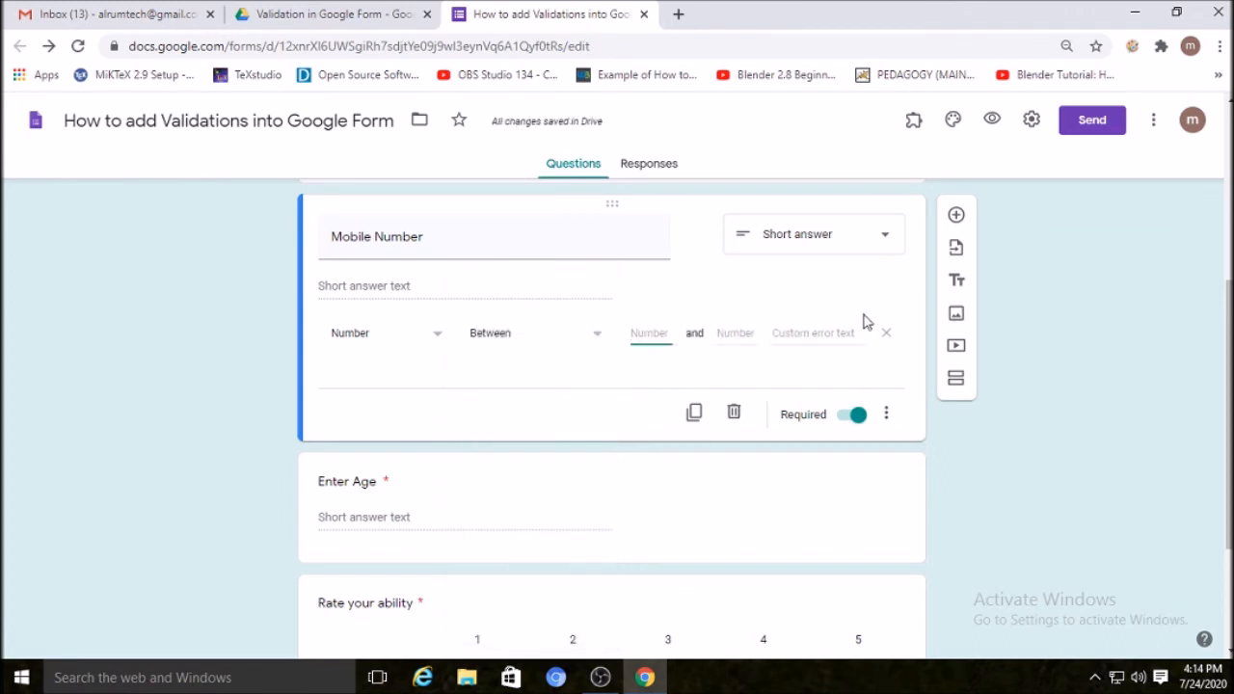
type("60")
type("0000000")
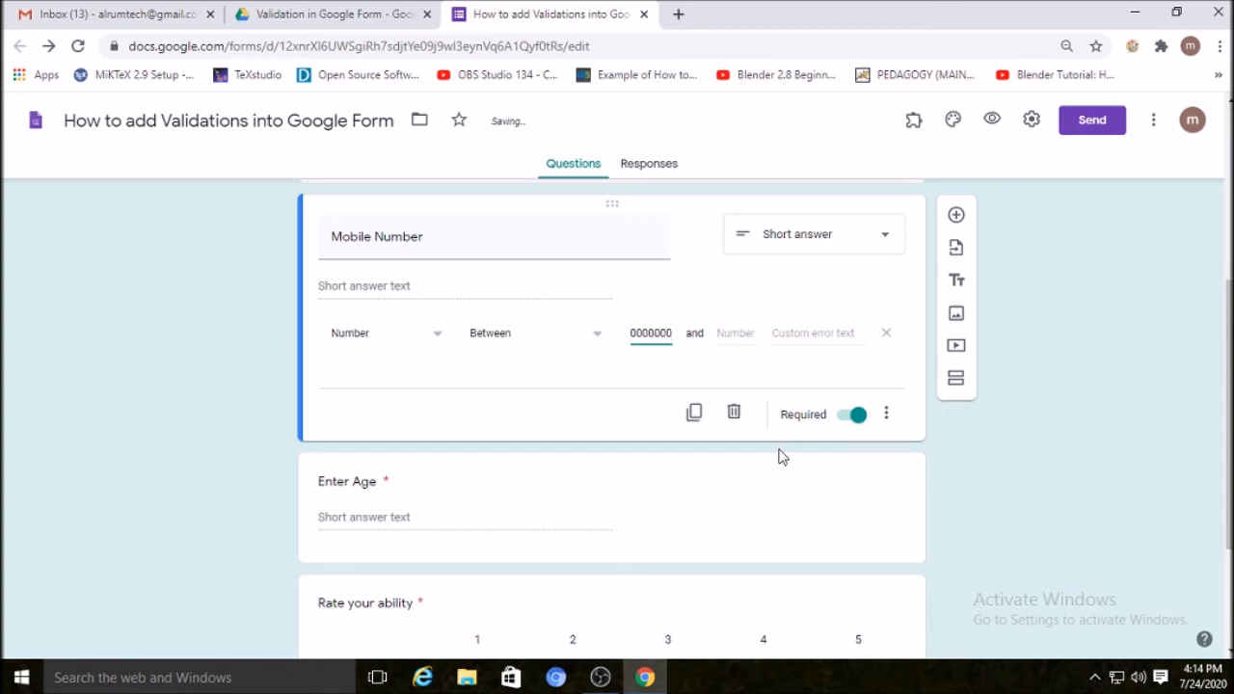
left_click(730, 332)
type("99999")
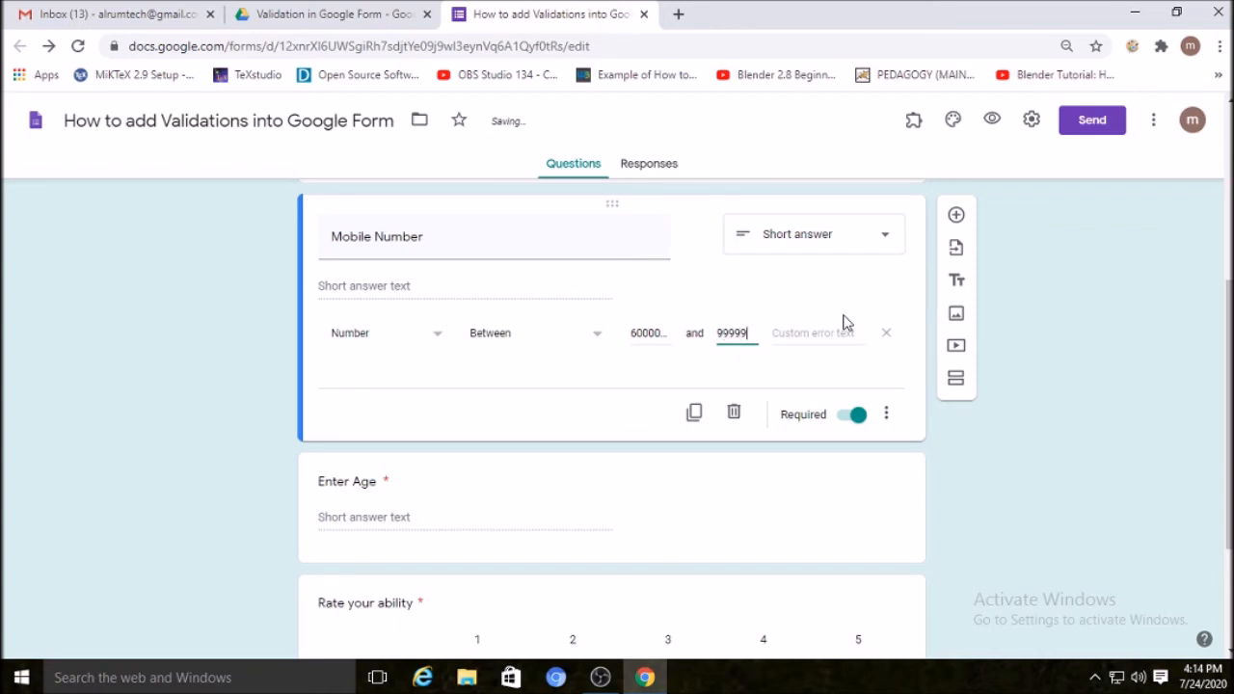
type("999")
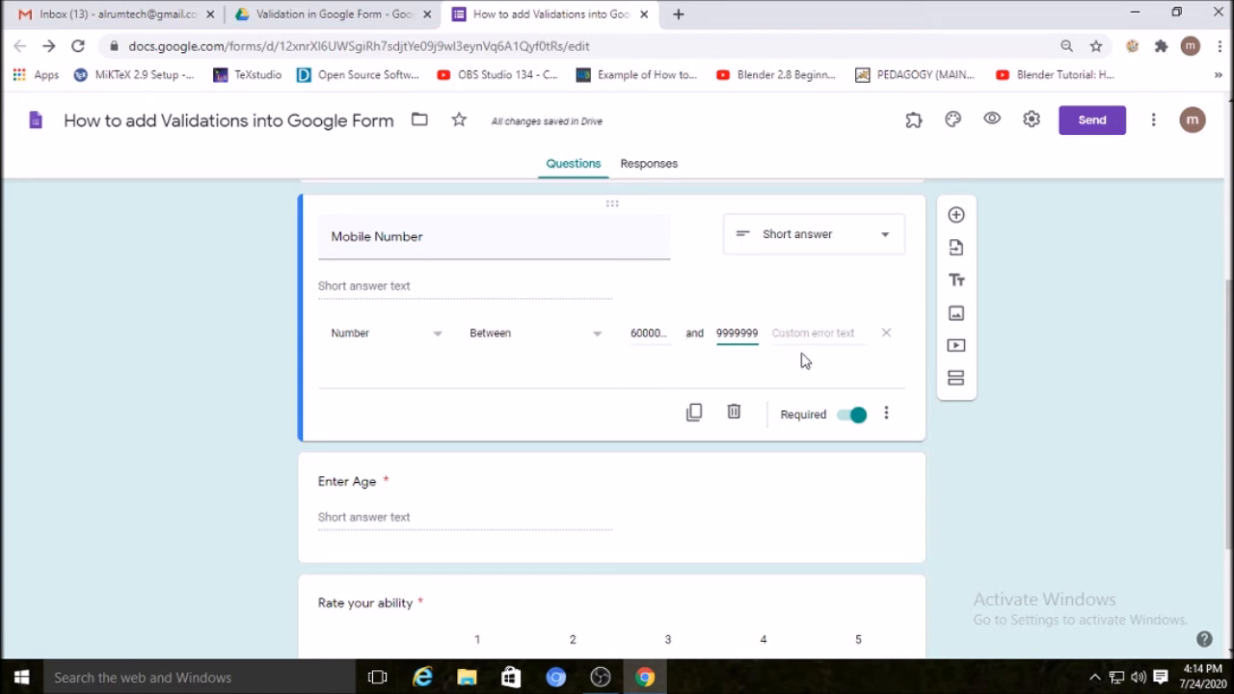
Preview the form, test the Mobile Number validation with the answer 12, and close the preview.
left_click(993, 123)
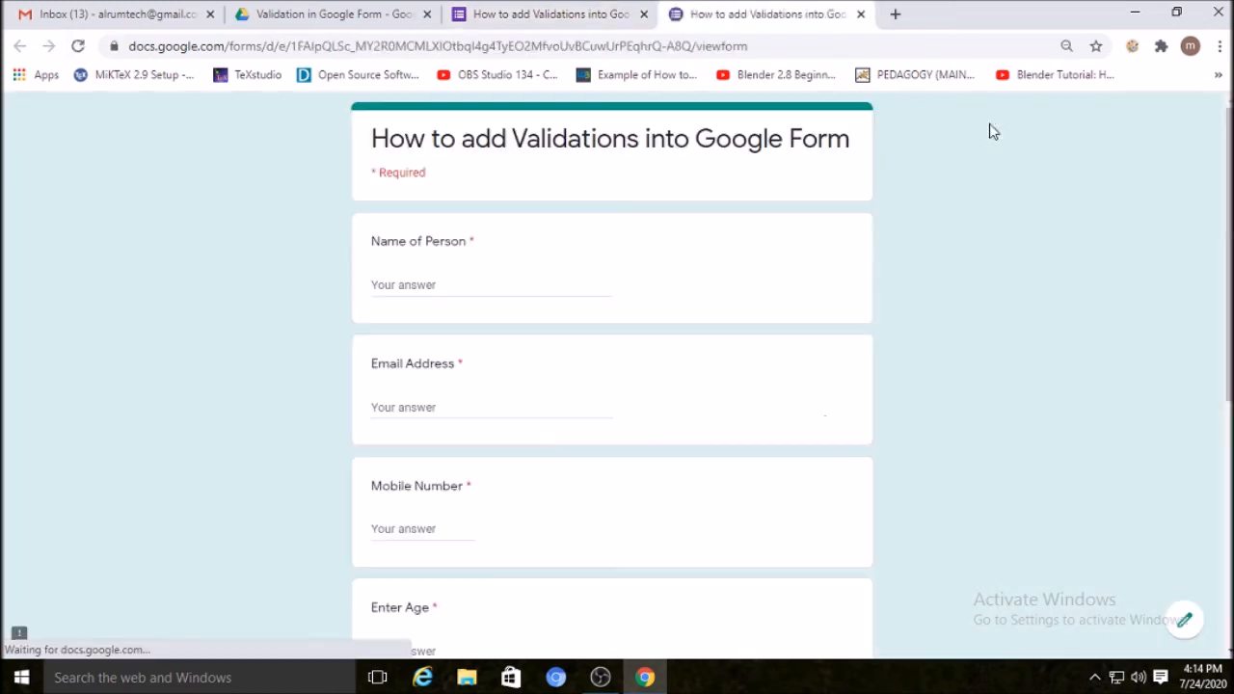
scroll(524, 419, "down", 2)
left_click(417, 349)
type("12")
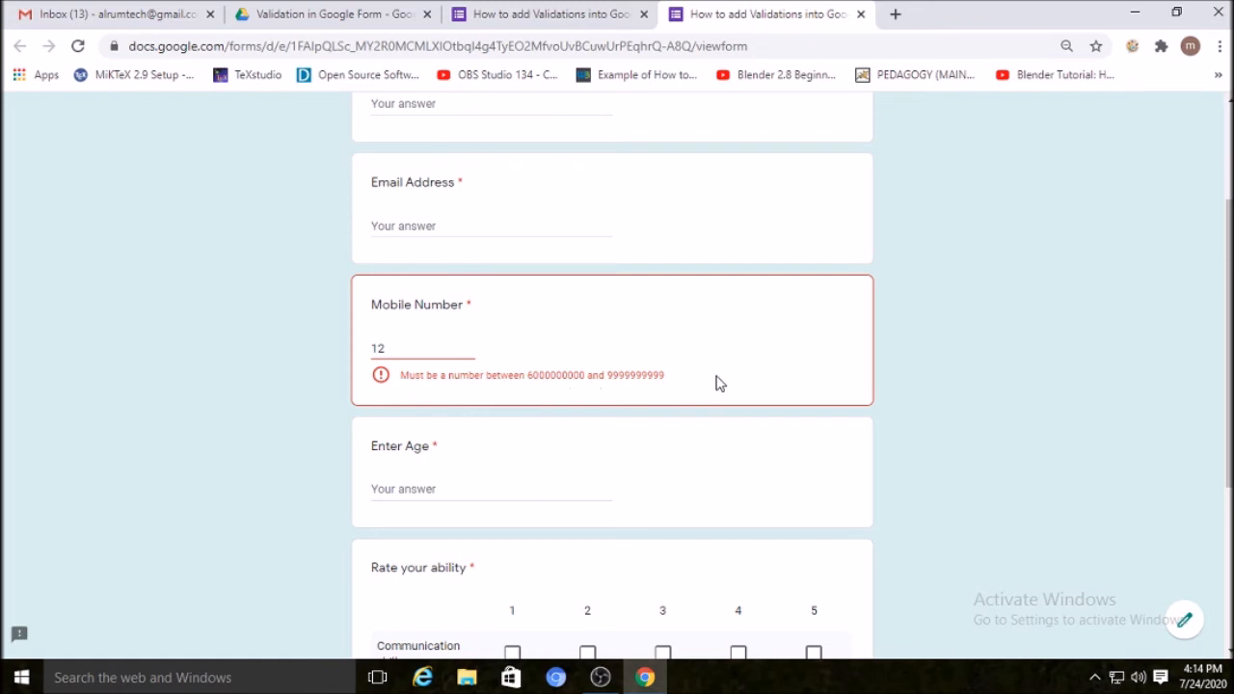
key("ctrl+w")
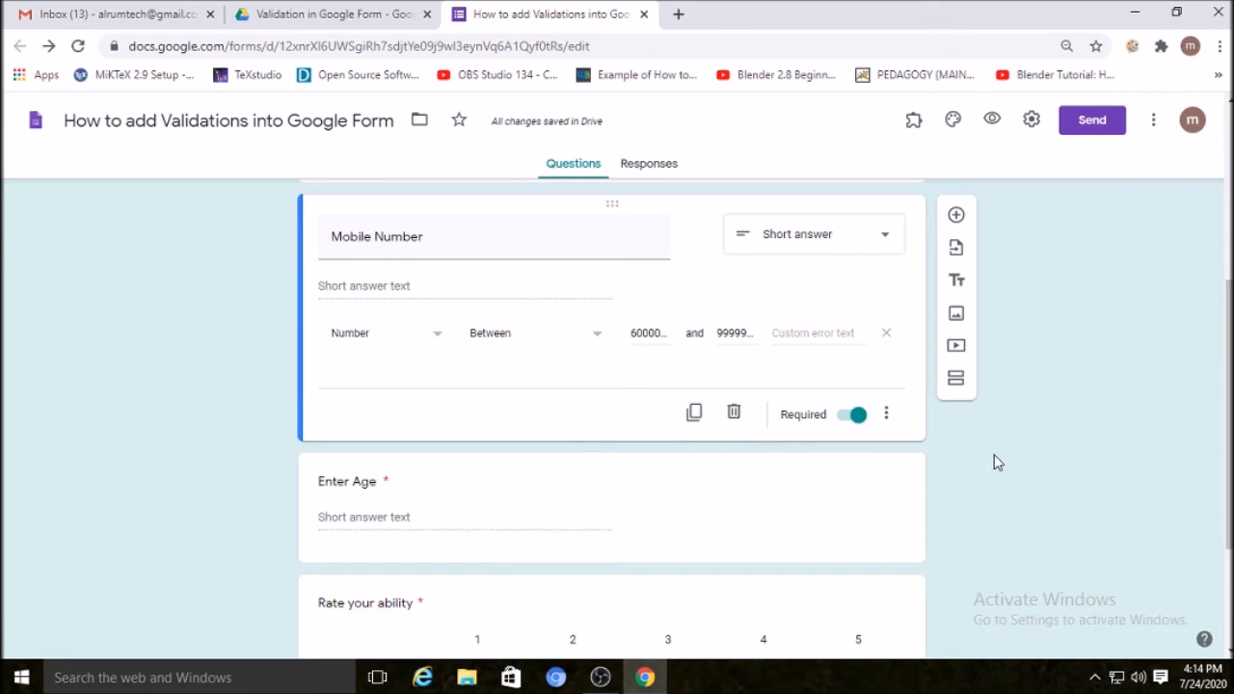
Add response validation to the Enter Age question requiring a Number Greater than 17.
scroll(984, 453, "down", 2)
left_click(896, 314)
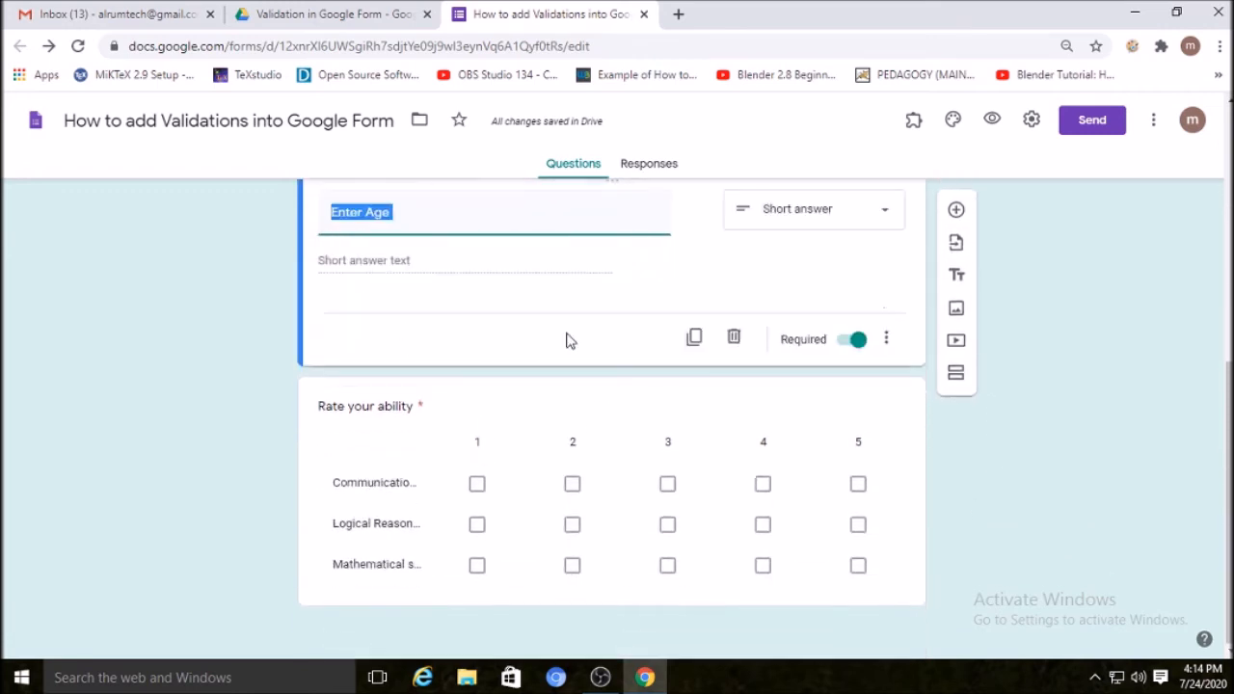
left_click(570, 341)
scroll(570, 341, "up", 1)
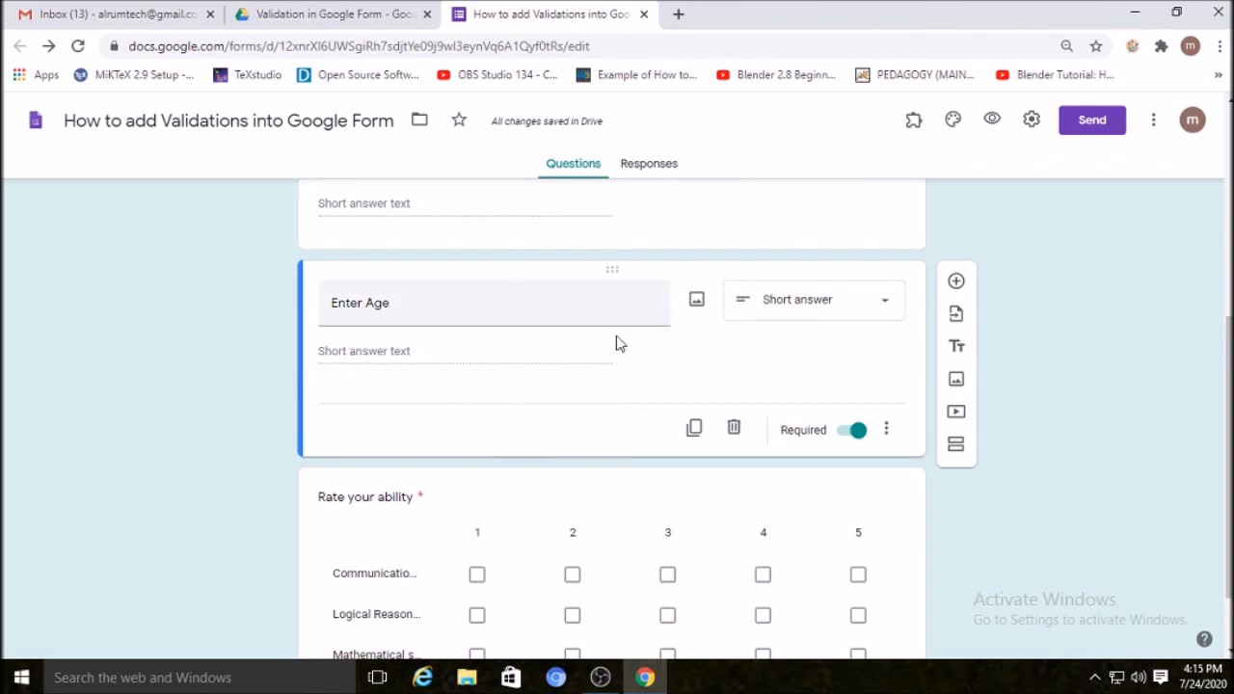
left_click(886, 431)
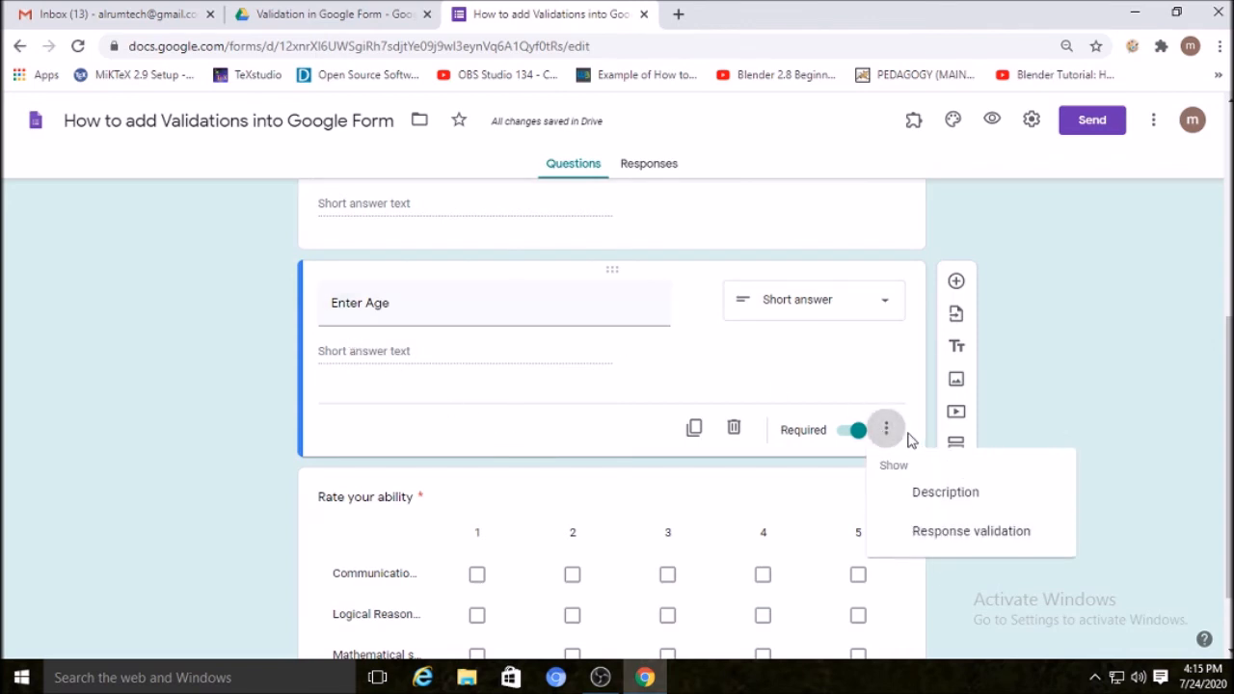
left_click(935, 532)
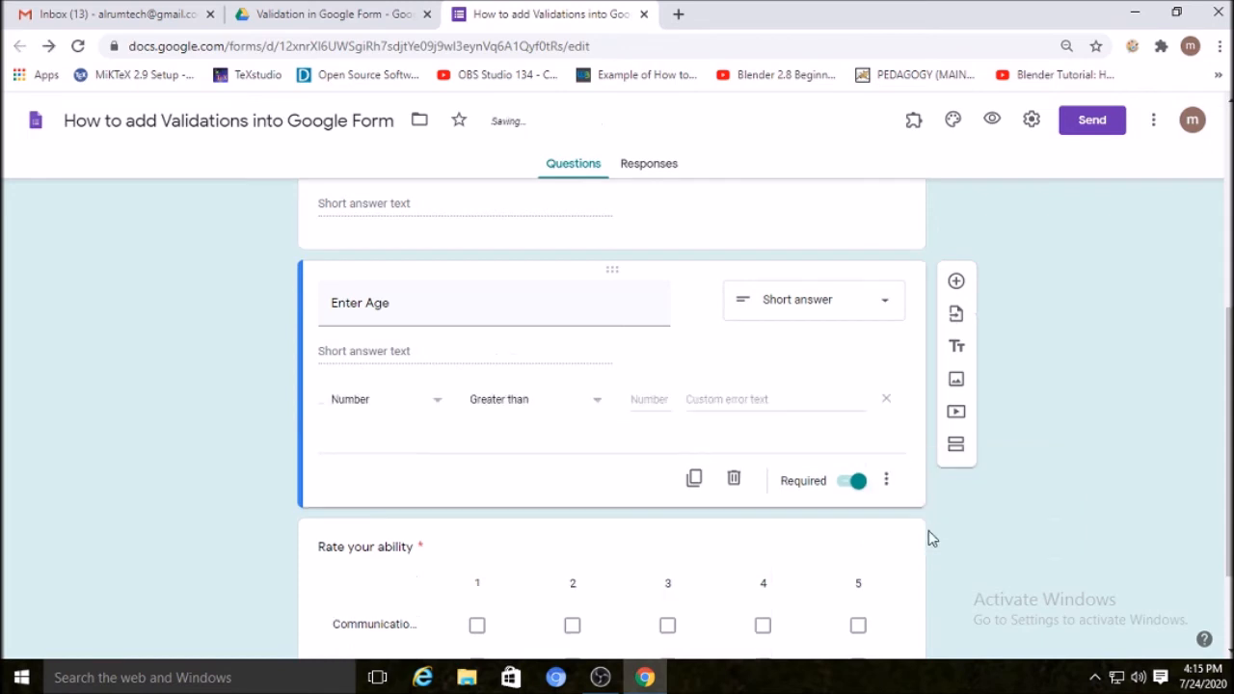
left_click(438, 403)
left_click(373, 401)
left_click(656, 397)
Preview the form, test the Enter Age validation with the answer 2, and close the preview, discarding the entry.
left_click(992, 119)
scroll(583, 319, "down", 3)
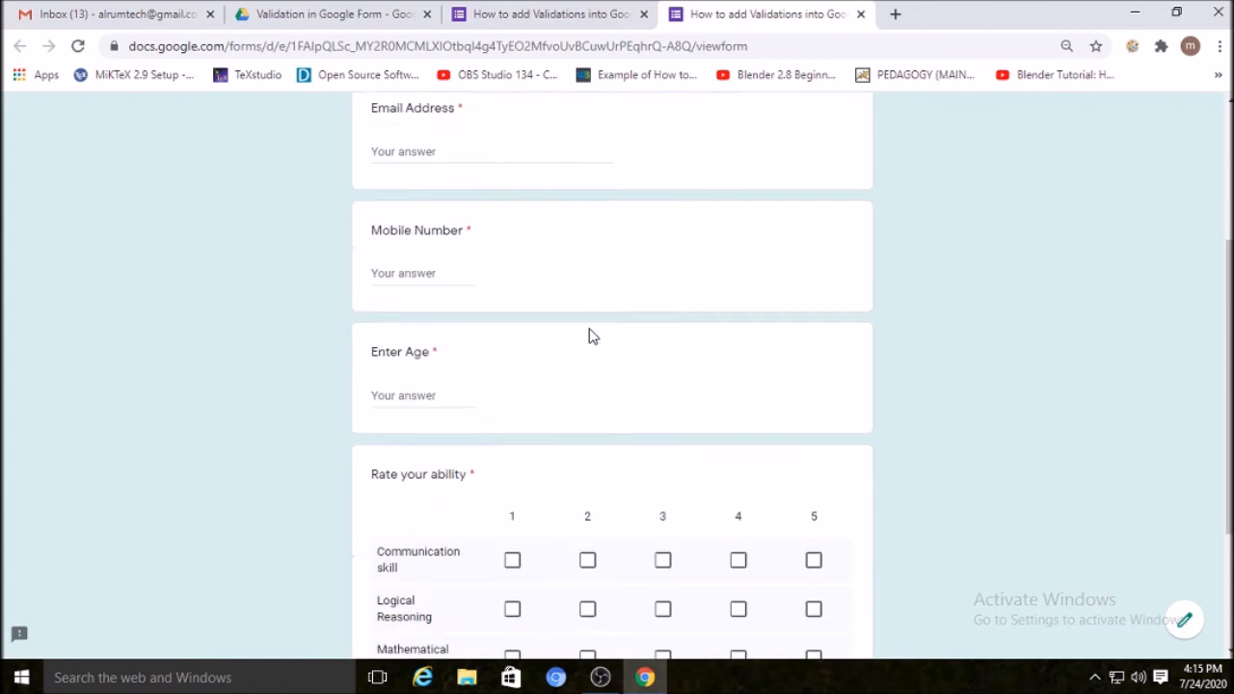
left_click(457, 398)
type("2")
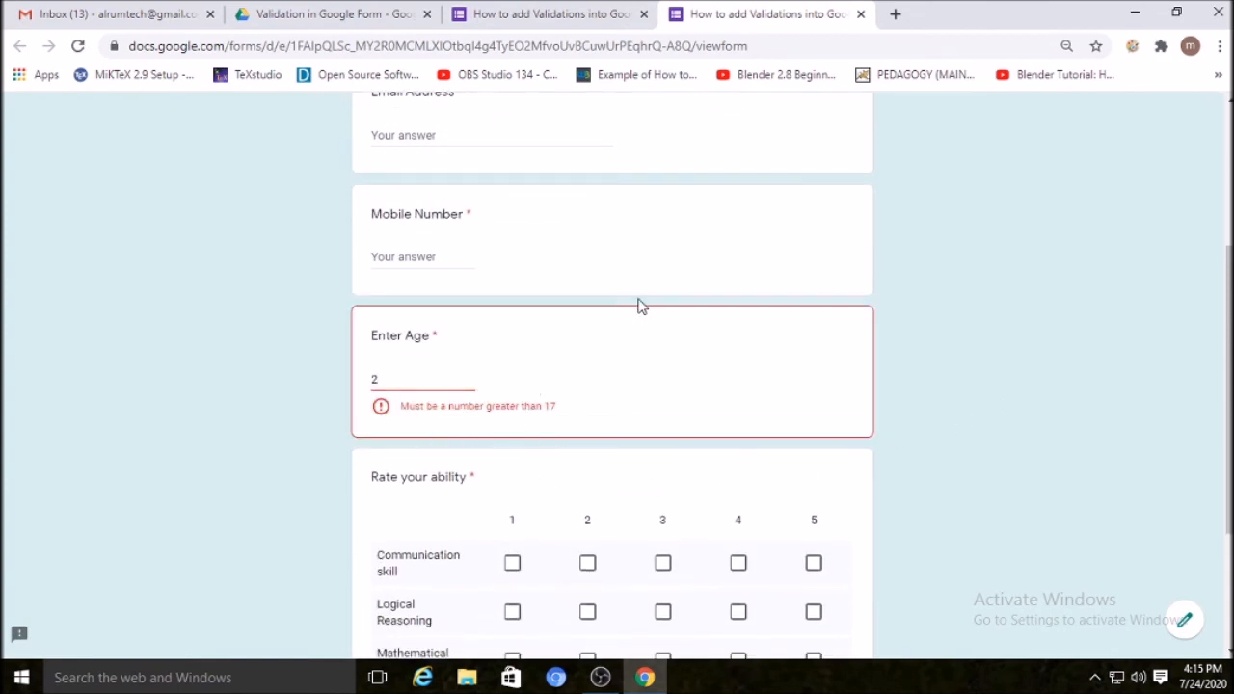
left_click(862, 15)
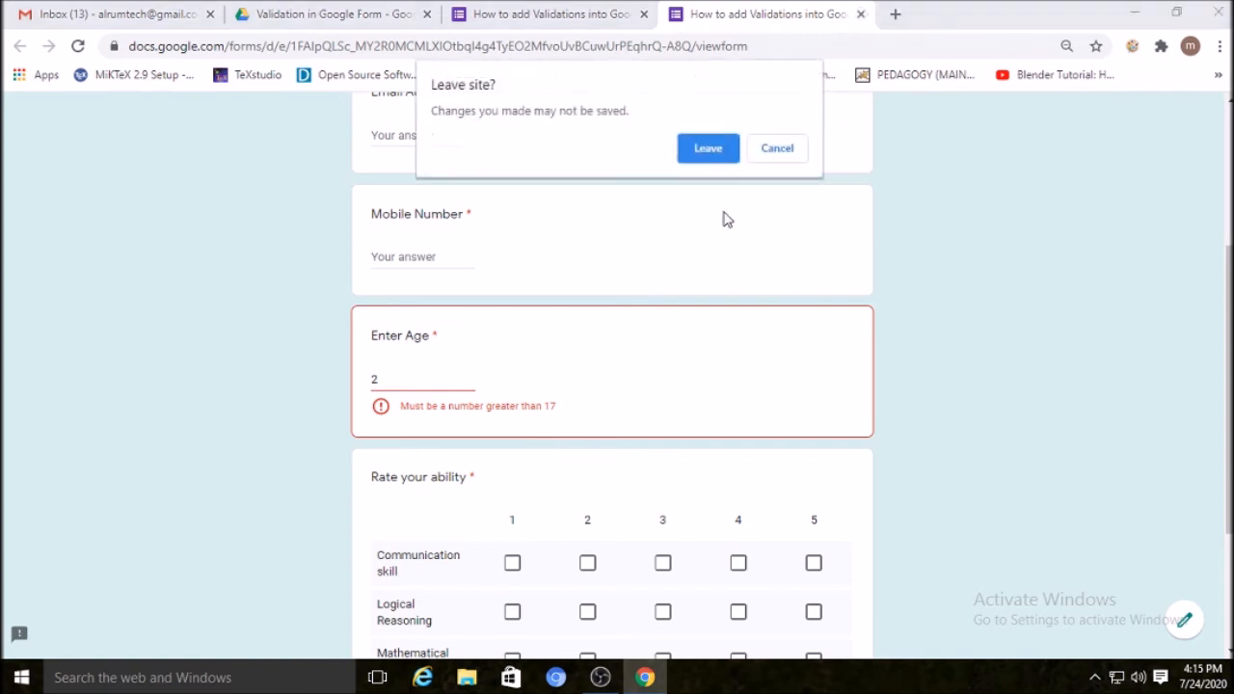
left_click(712, 148)
Set the Enter Age question's Number validation rule to Between 18 and 36.
left_click_drag(640, 399, 855, 402)
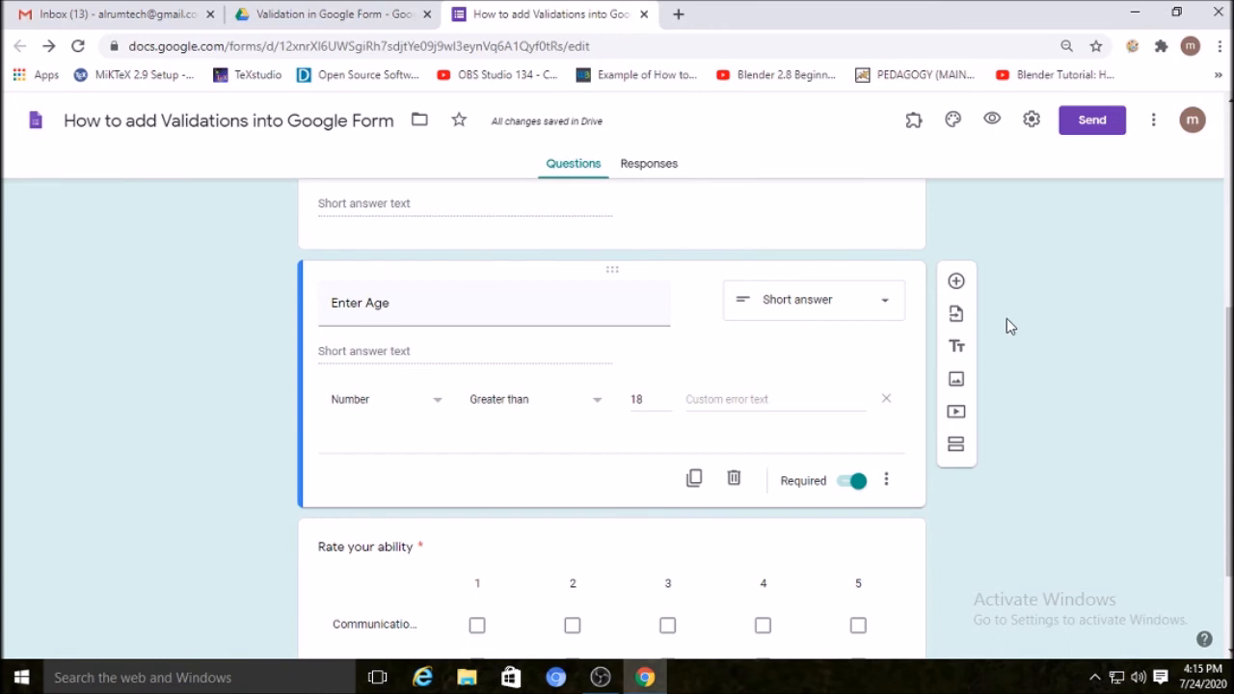
left_click(594, 409)
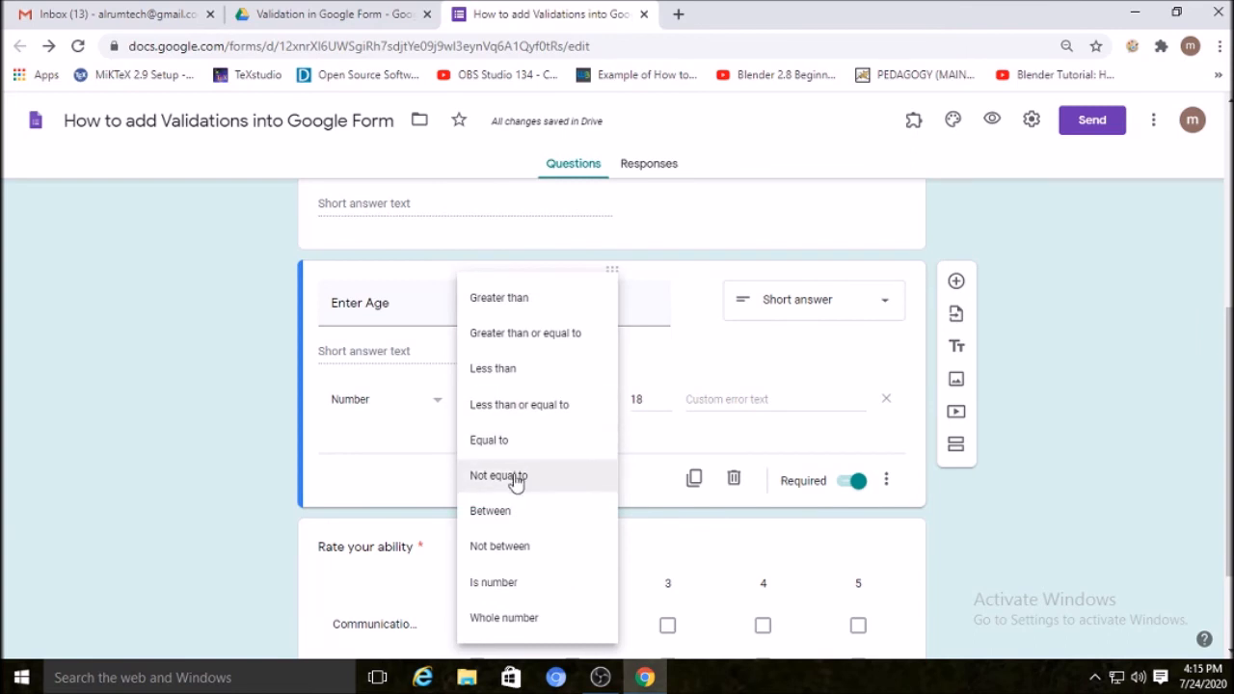
left_click(492, 511)
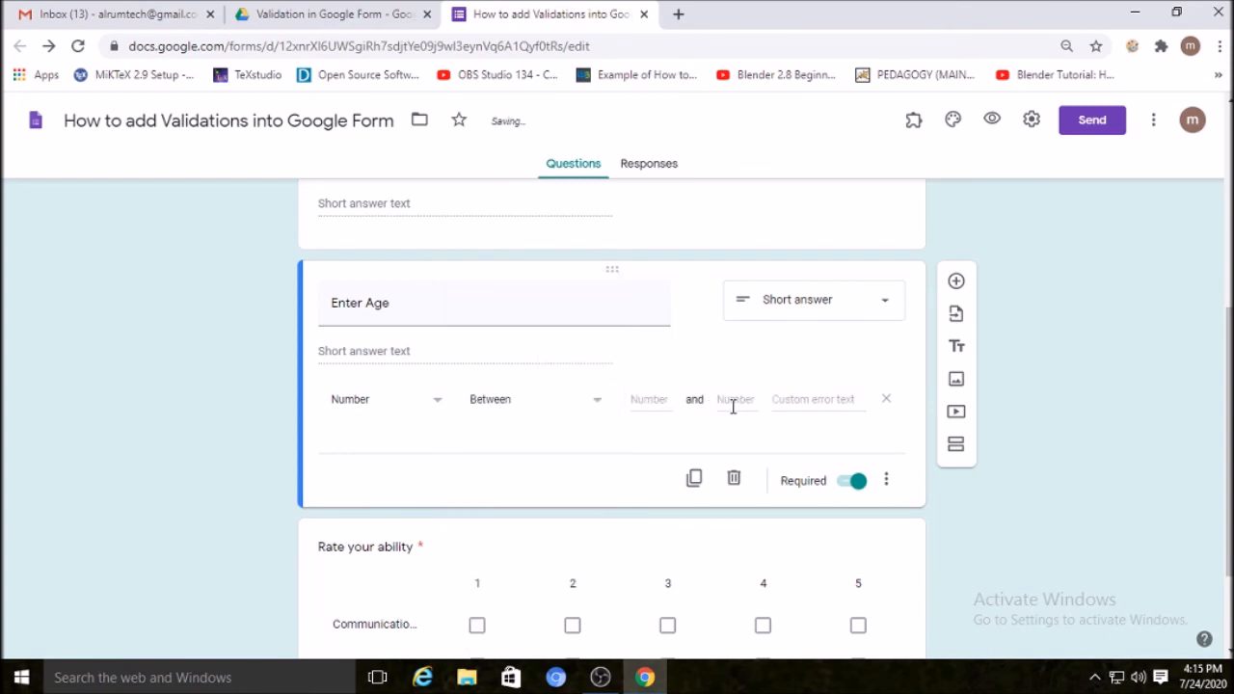
type("18")
type("3")
type("6")
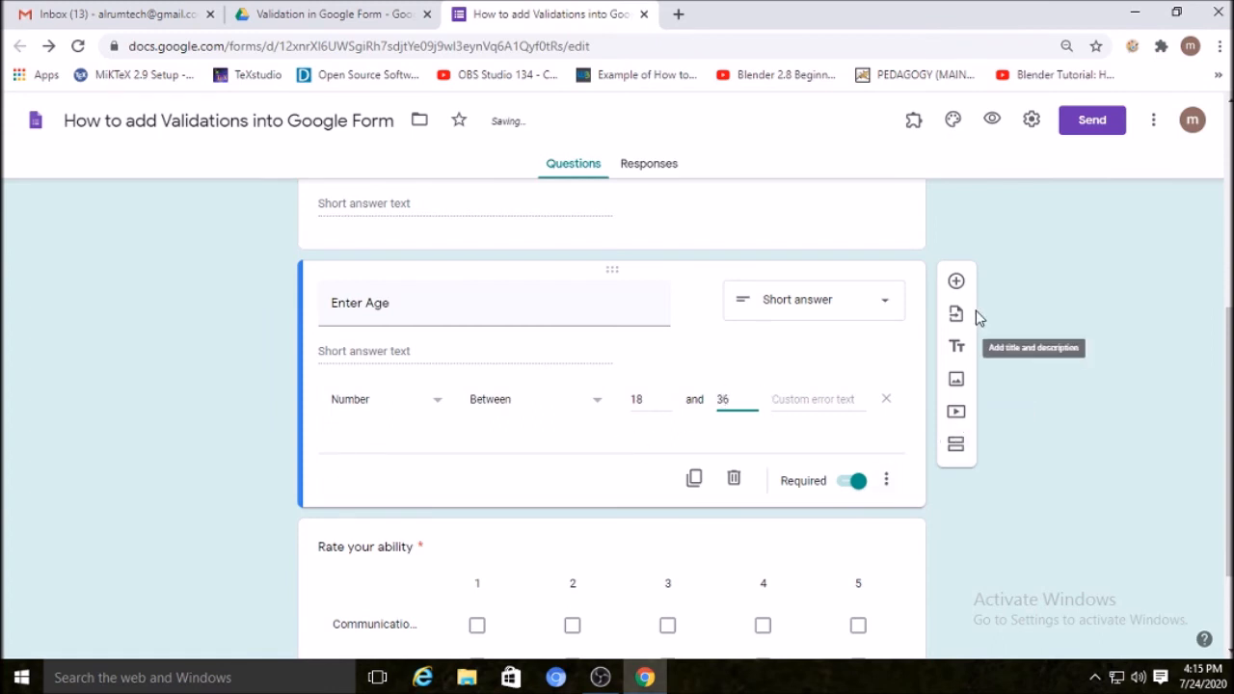
Preview the form, test the Enter Age range with the answers 55 and 34, and close the preview, discarding the entry.
left_click(992, 119)
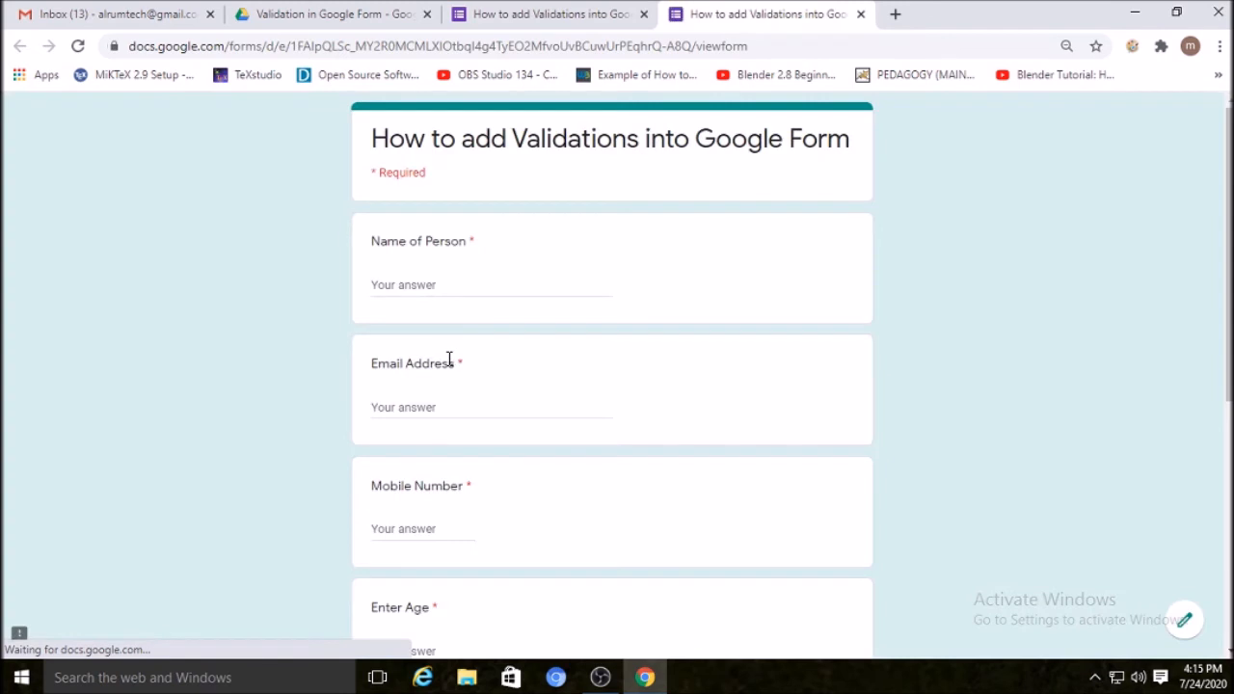
scroll(460, 427, "down", 3)
type("55")
left_click_drag(410, 372, 306, 376)
type("34")
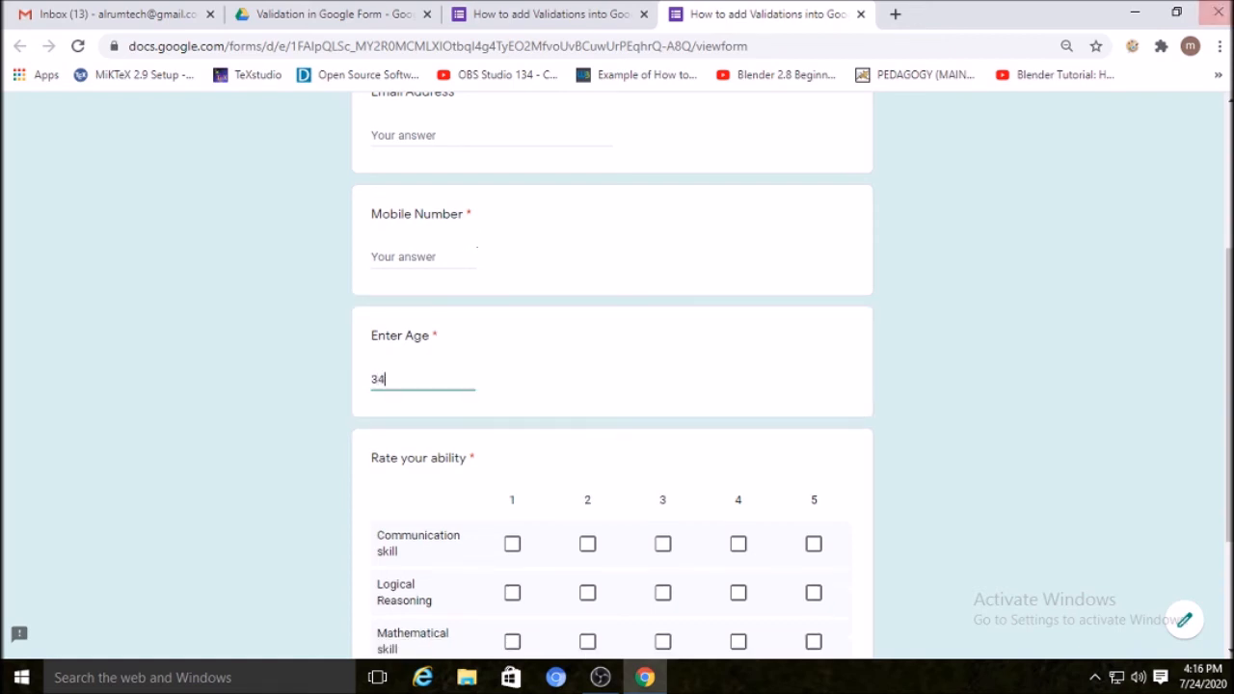
scroll(868, 460, "up", 1)
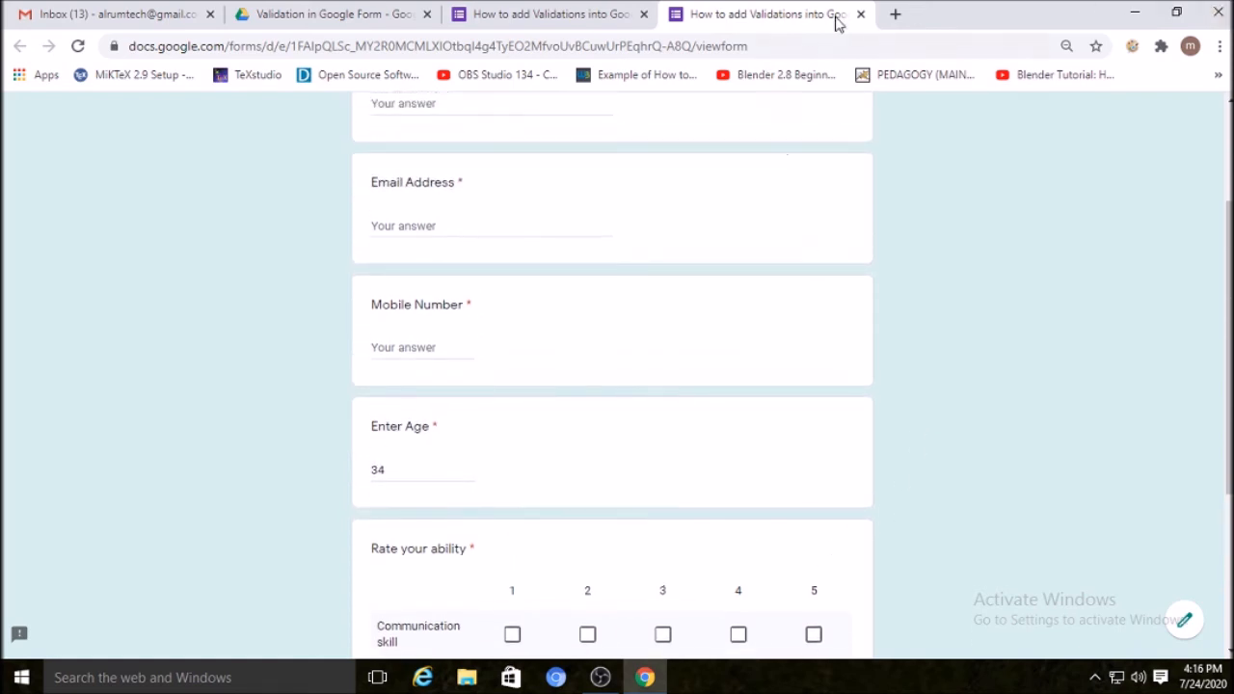
left_click(861, 14)
left_click(741, 151)
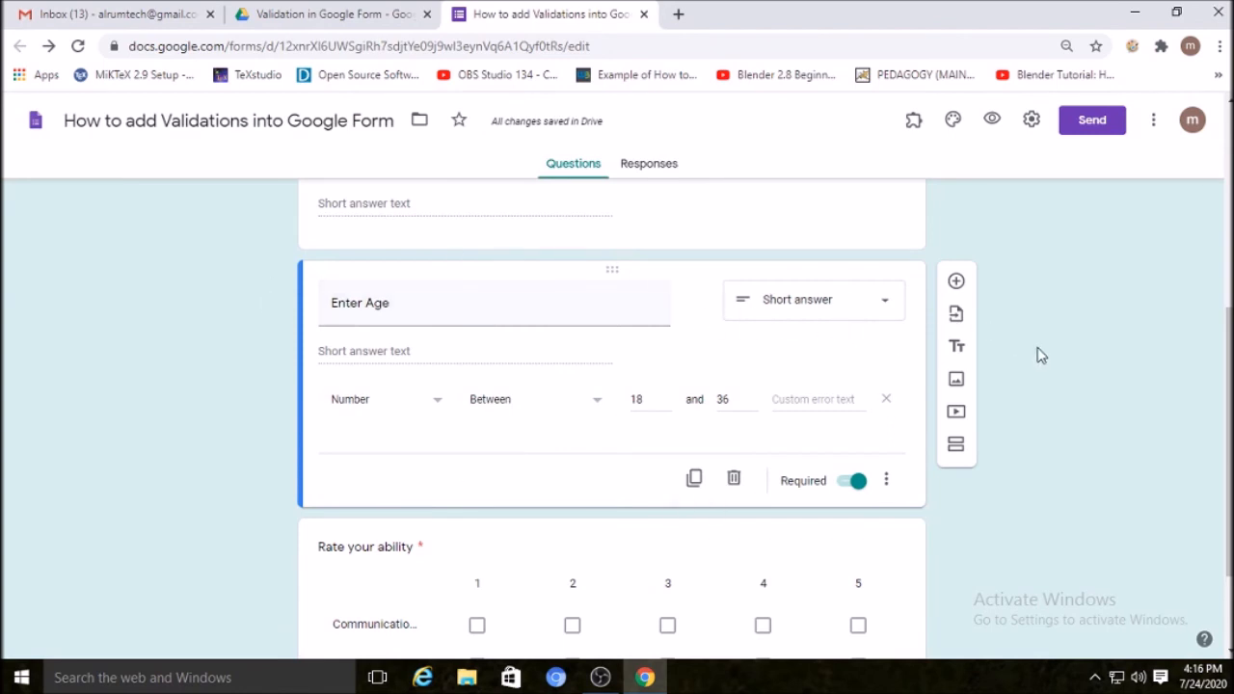
Preview the form, tick columns 1, 2 and 3 in every row of the Rate your ability grid, and close the preview without submitting.
scroll(318, 428, "down", 2)
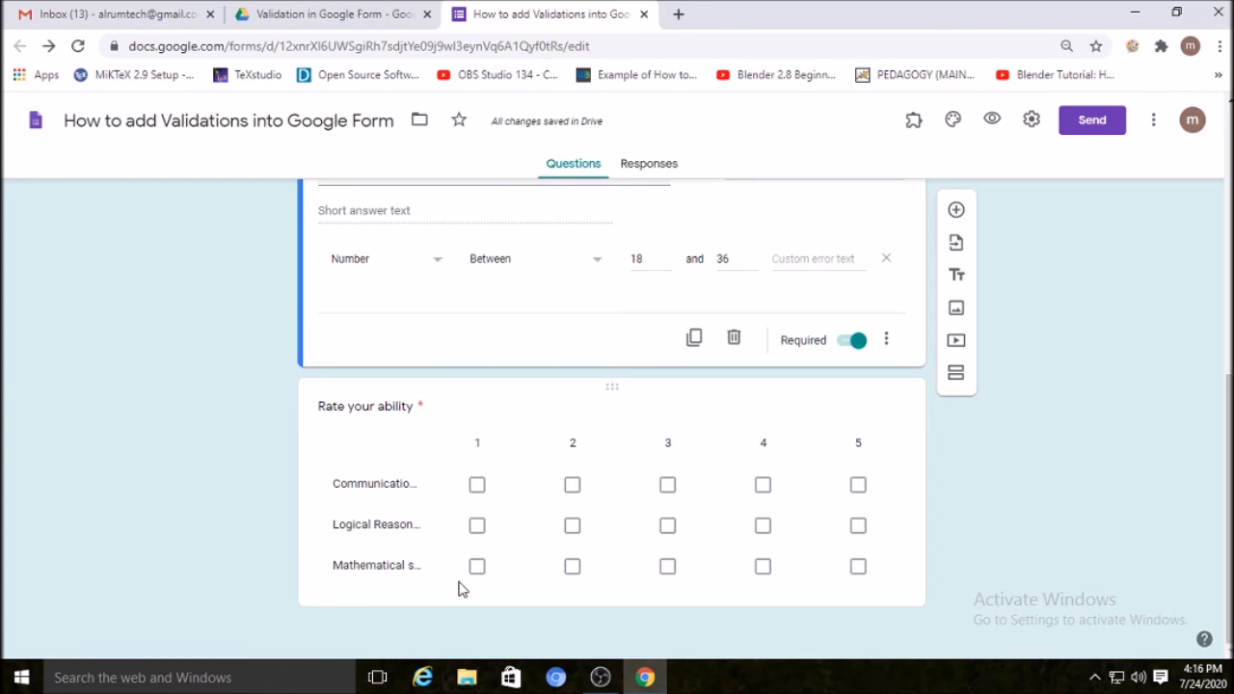
left_click(992, 119)
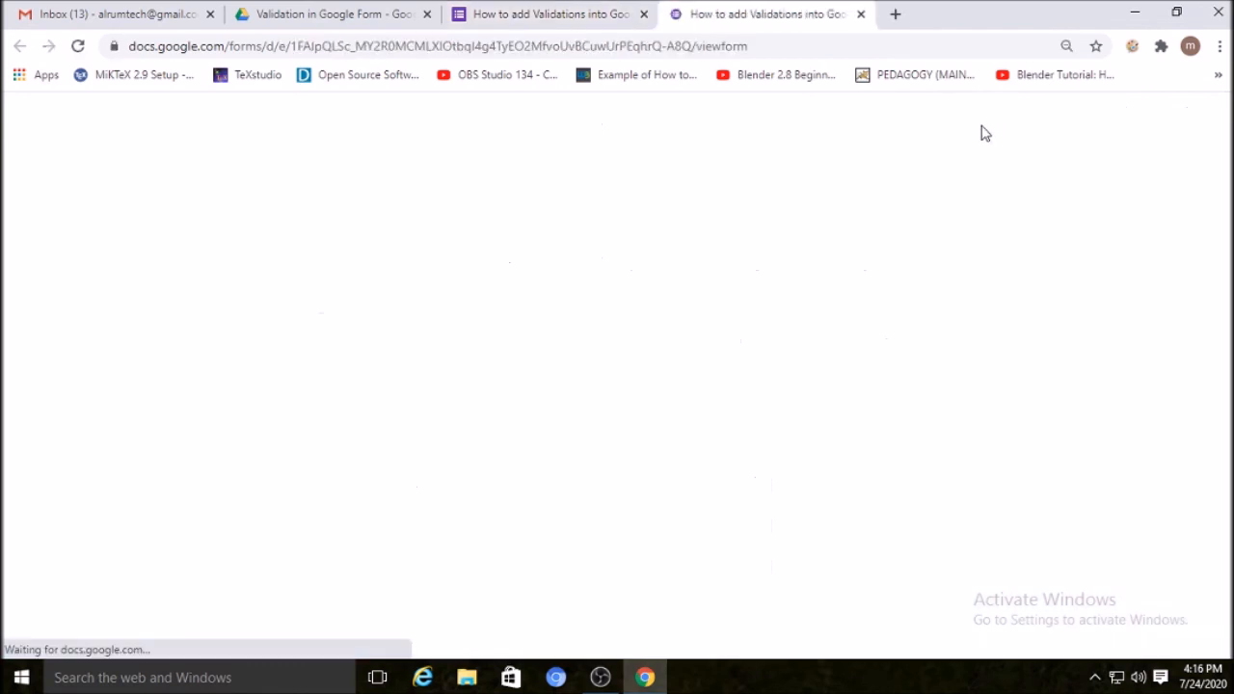
scroll(1008, 291, "down", 5)
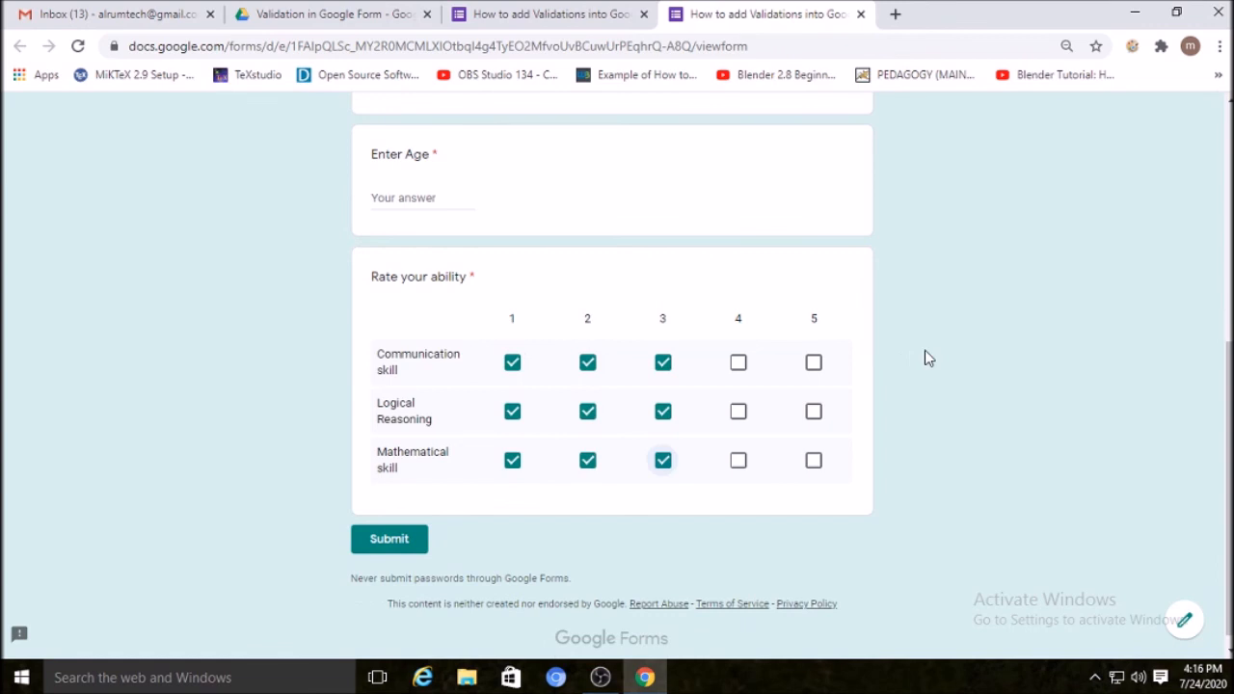
left_click(860, 14)
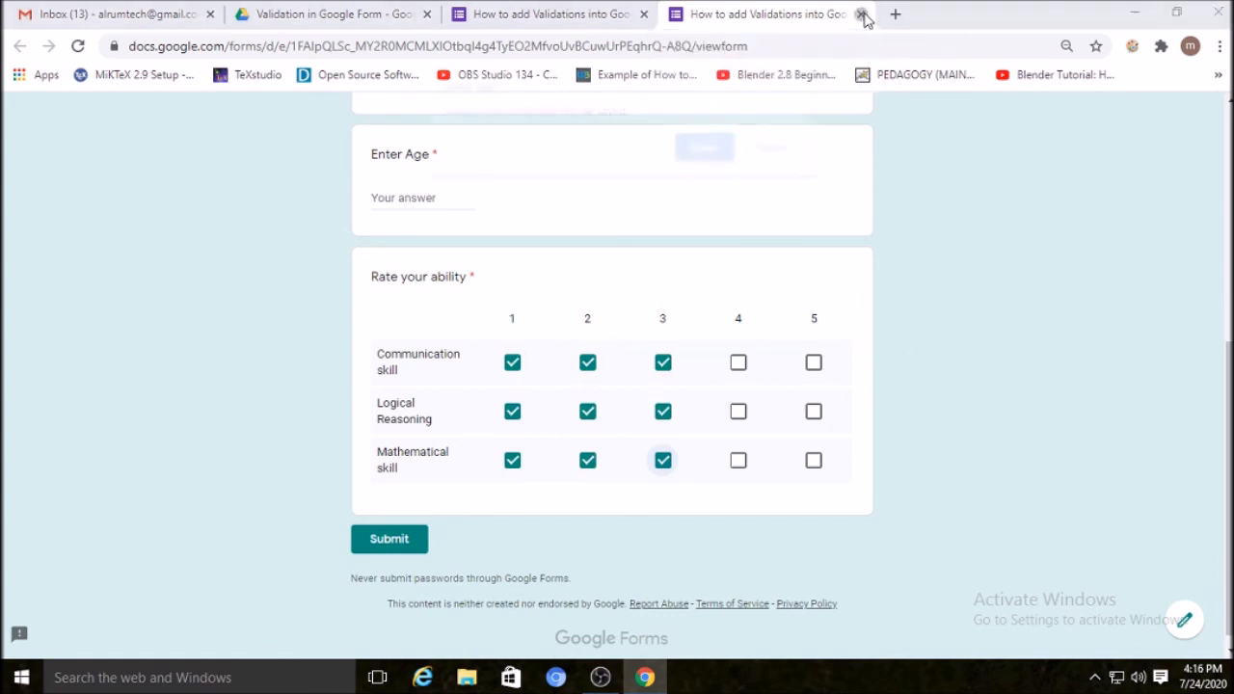
left_click(714, 152)
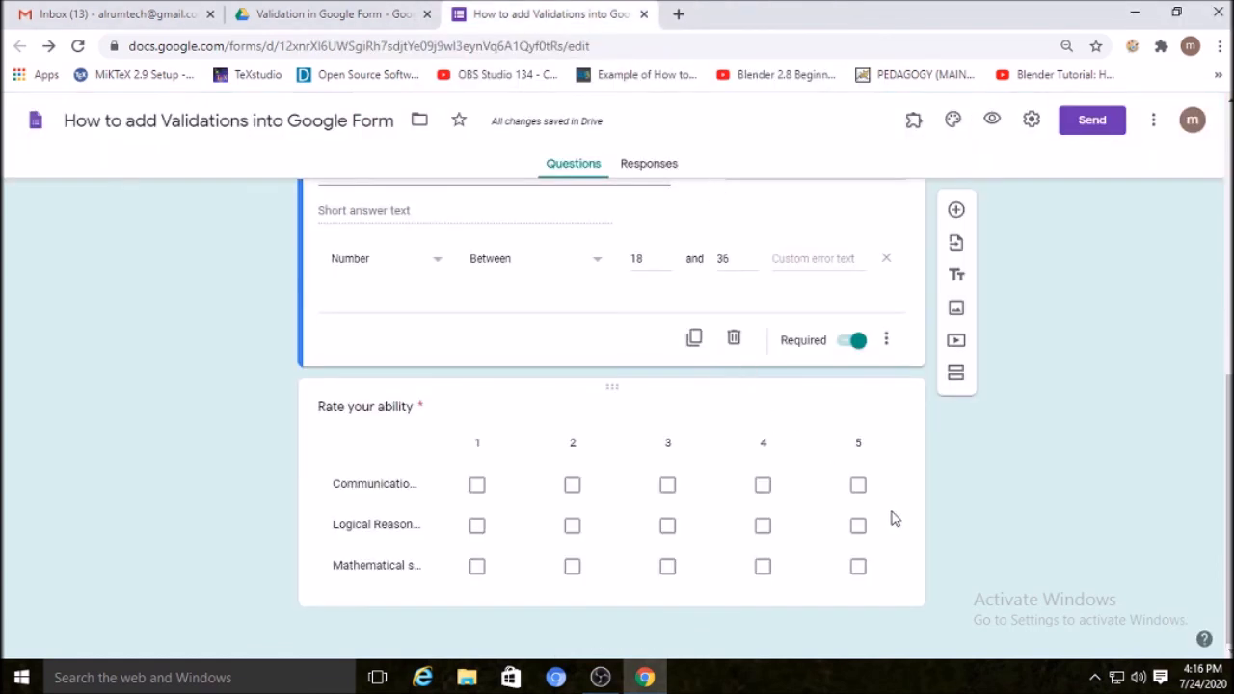
Limit the Rate your ability checkbox grid to one response per column.
left_click(894, 445)
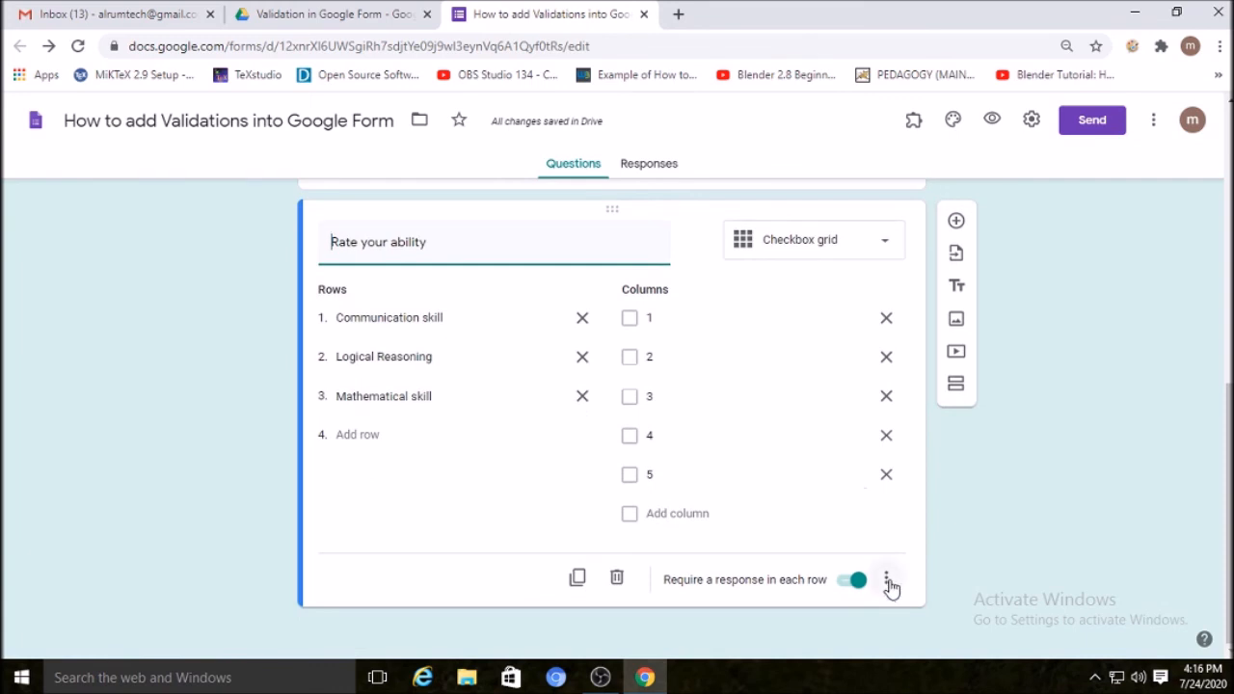
left_click(887, 579)
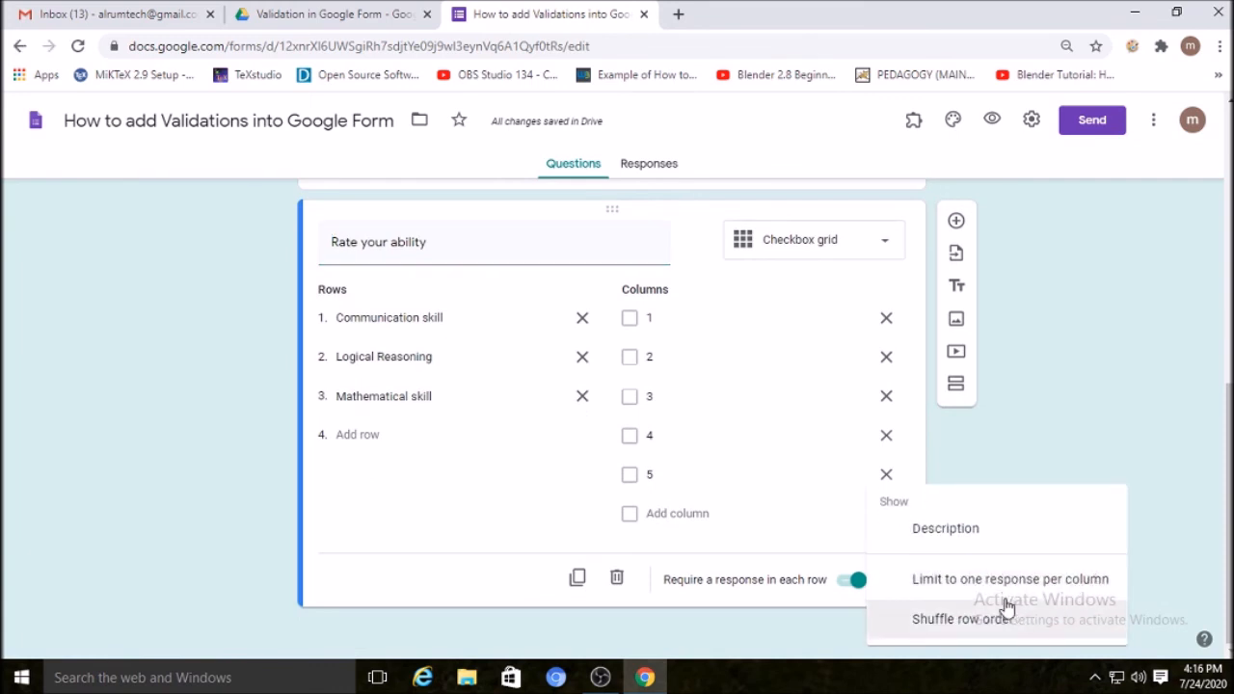
Preview the form and test the Rate your ability grid with Communication skill 1 and 2, Logical Reasoning 3, and Mathematical skill 2.
left_click(992, 119)
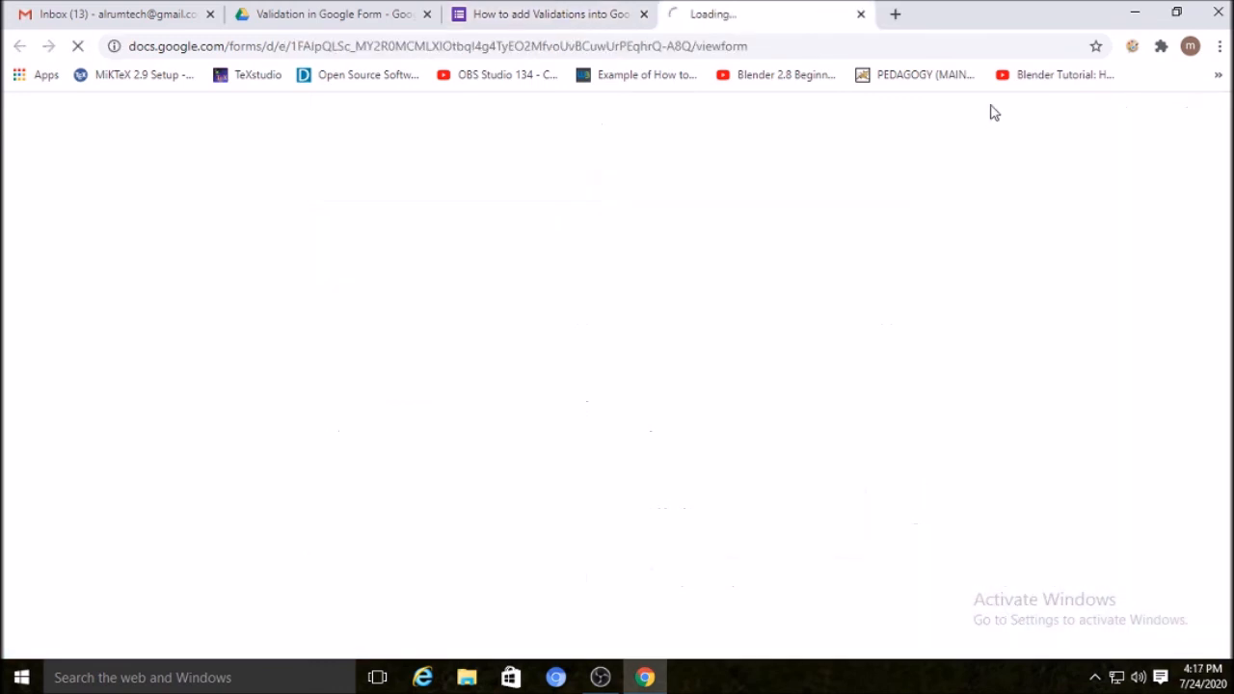
scroll(473, 420, "down", 5)
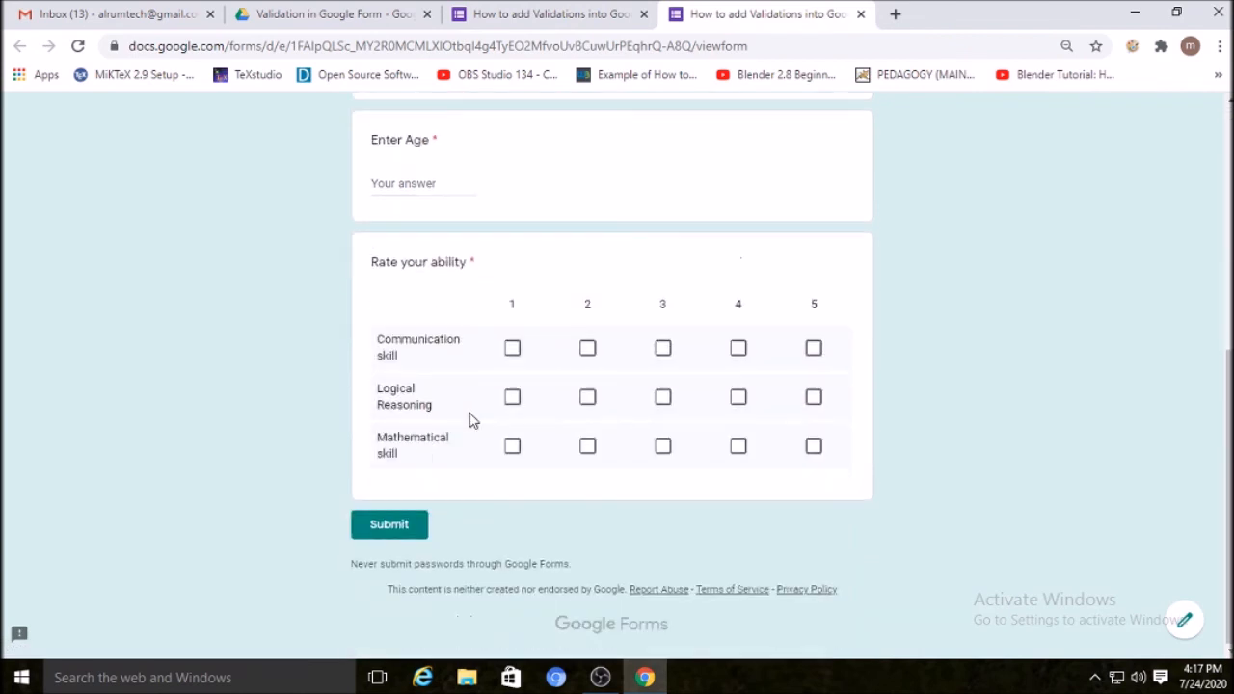
left_click(514, 352)
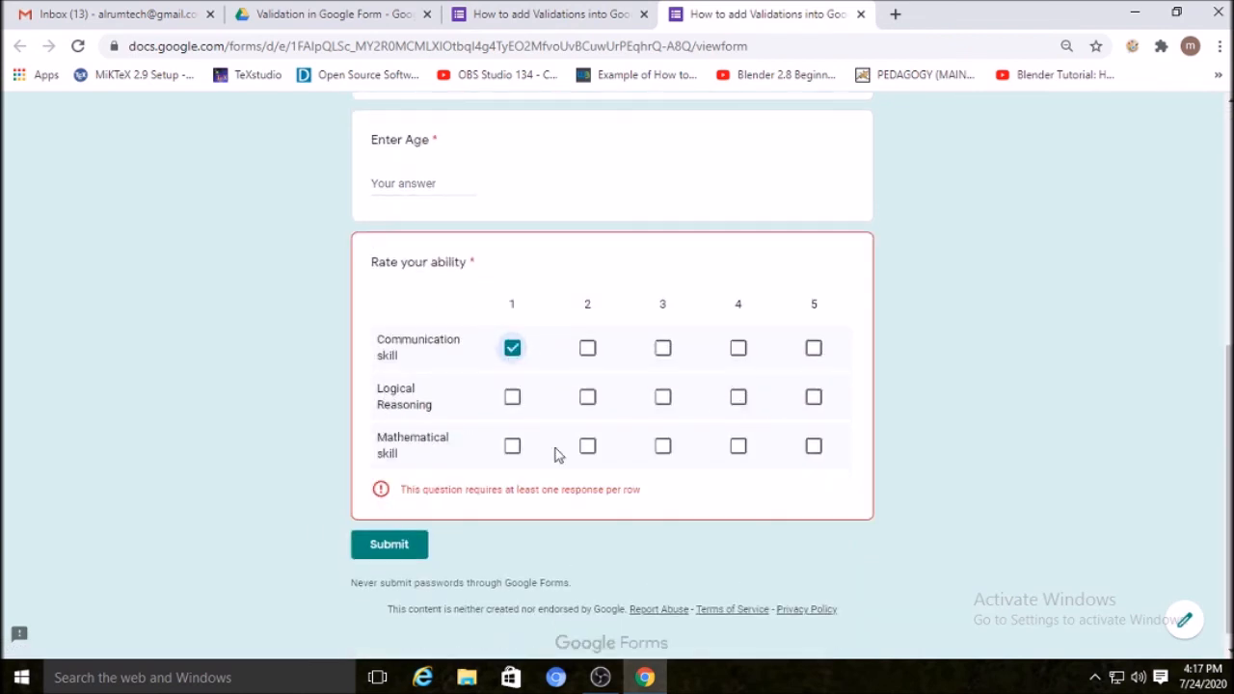
left_click(662, 396)
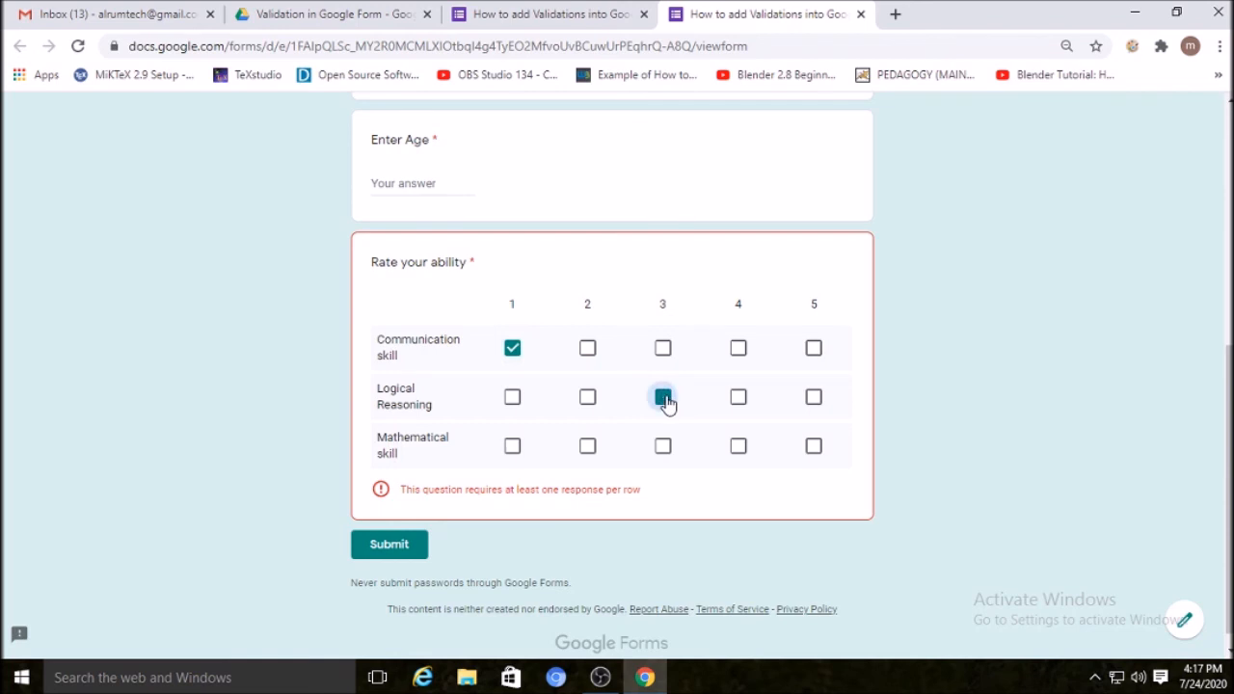
left_click(588, 448)
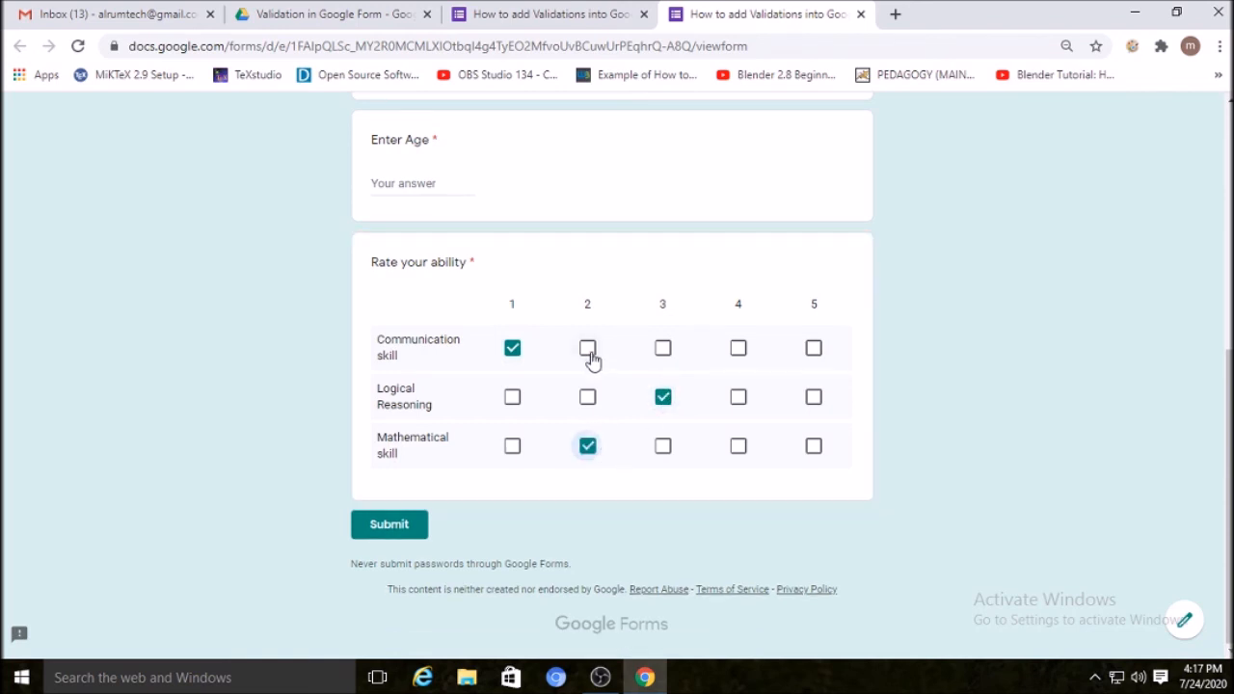
left_click(587, 349)
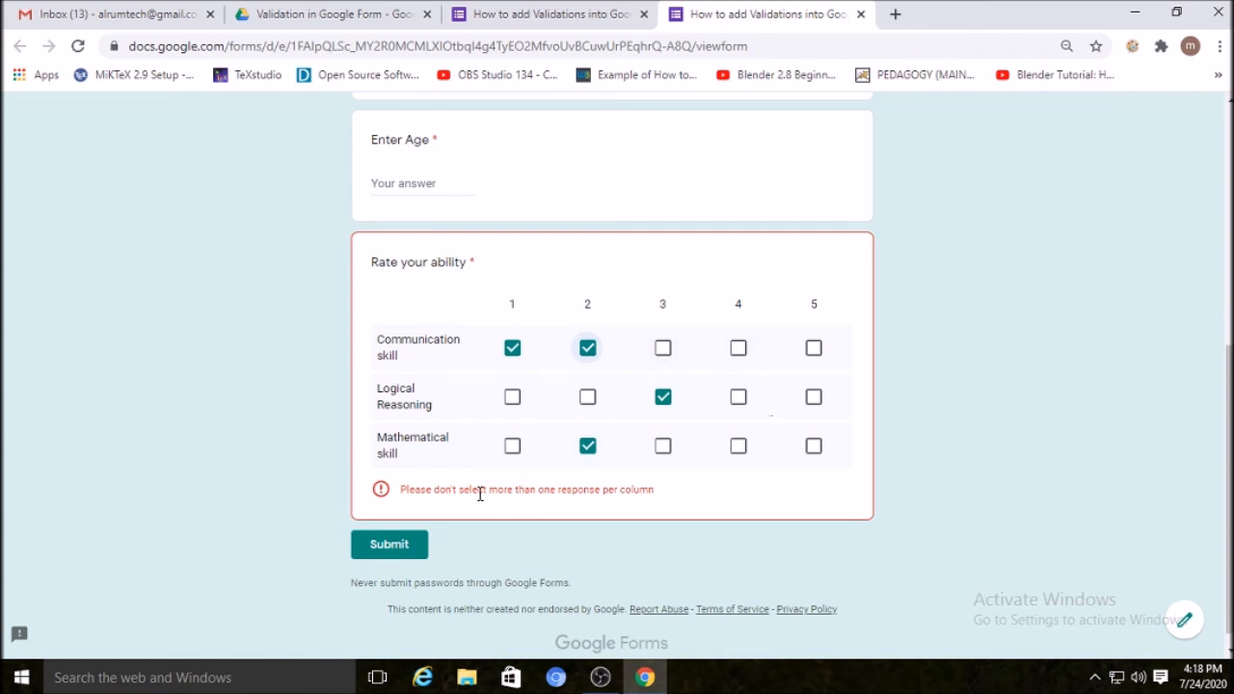
scroll(520, 415, "up", 5)
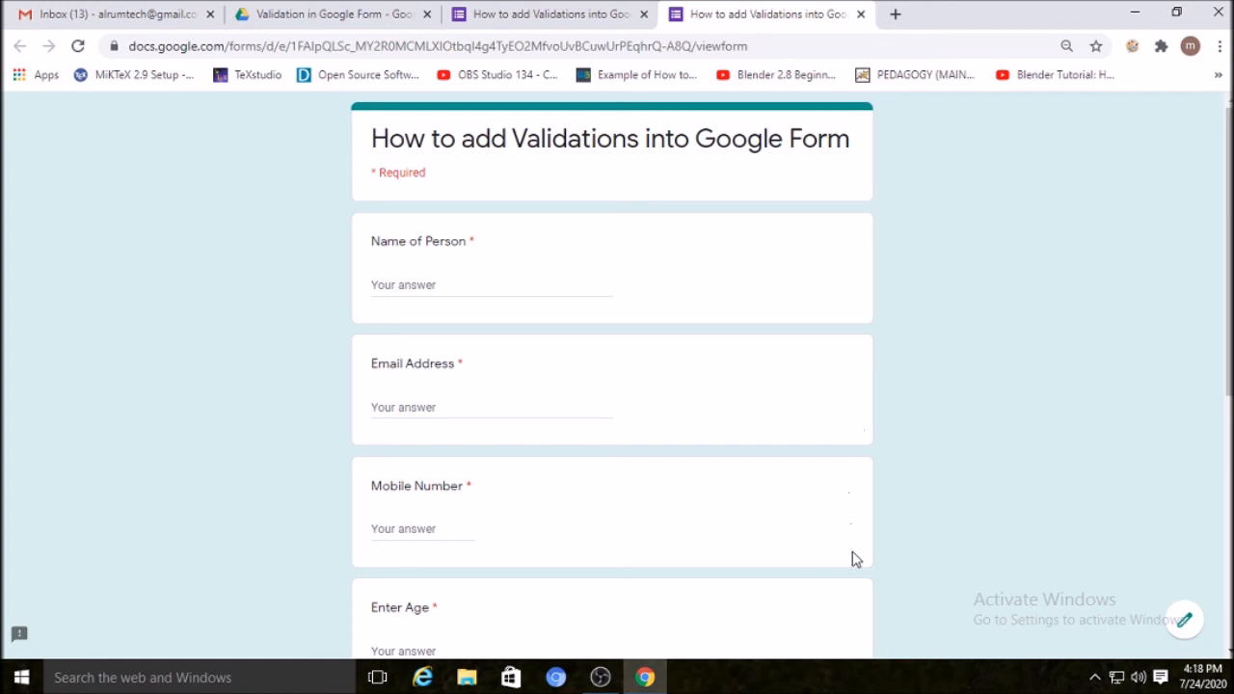
scroll(820, 578, "down", 5)
scroll(577, 550, "up", 4)
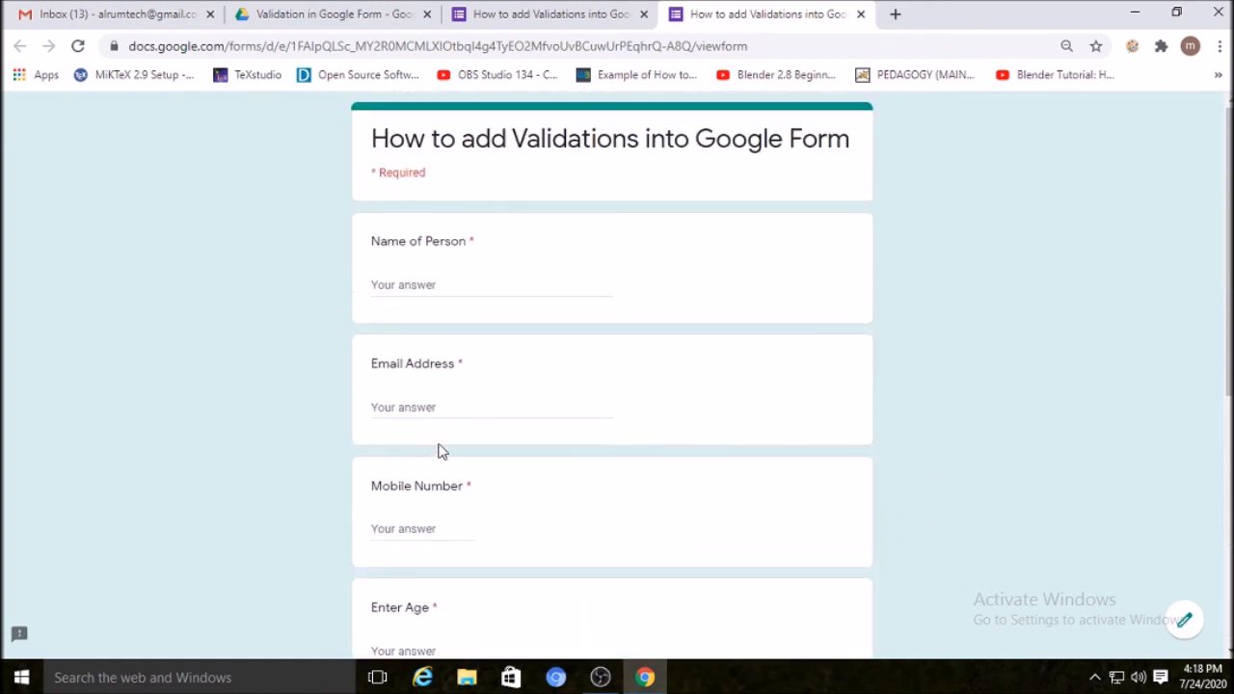